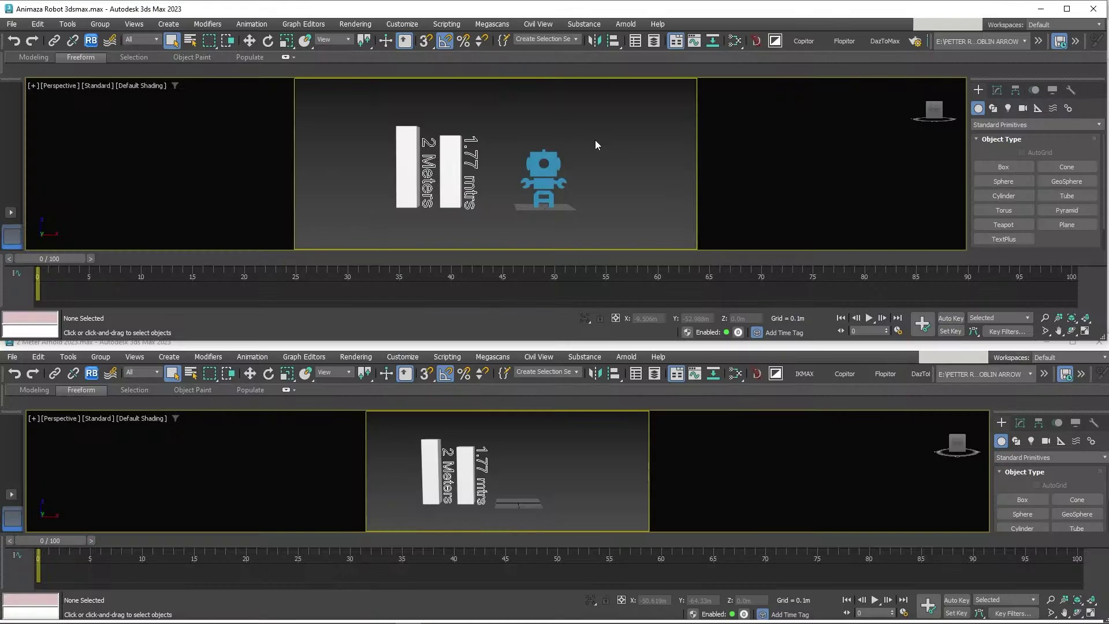
# - Copy the blue robot into slot 1 of the Copitor script, with its window moved clear of the model
pyautogui.click(543, 176)
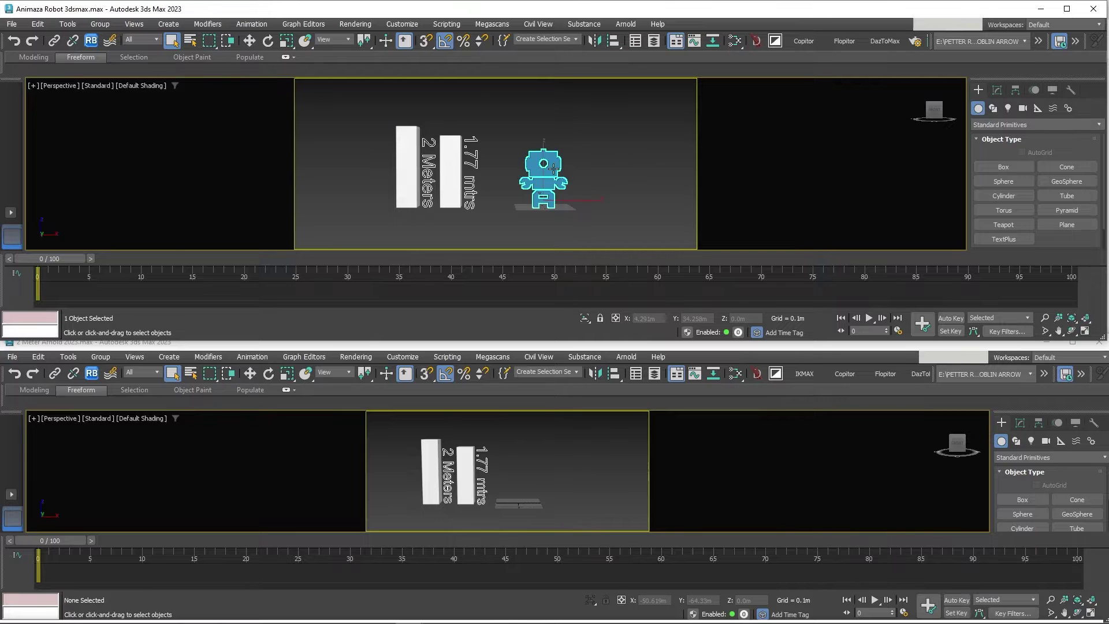
pyautogui.click(799, 40)
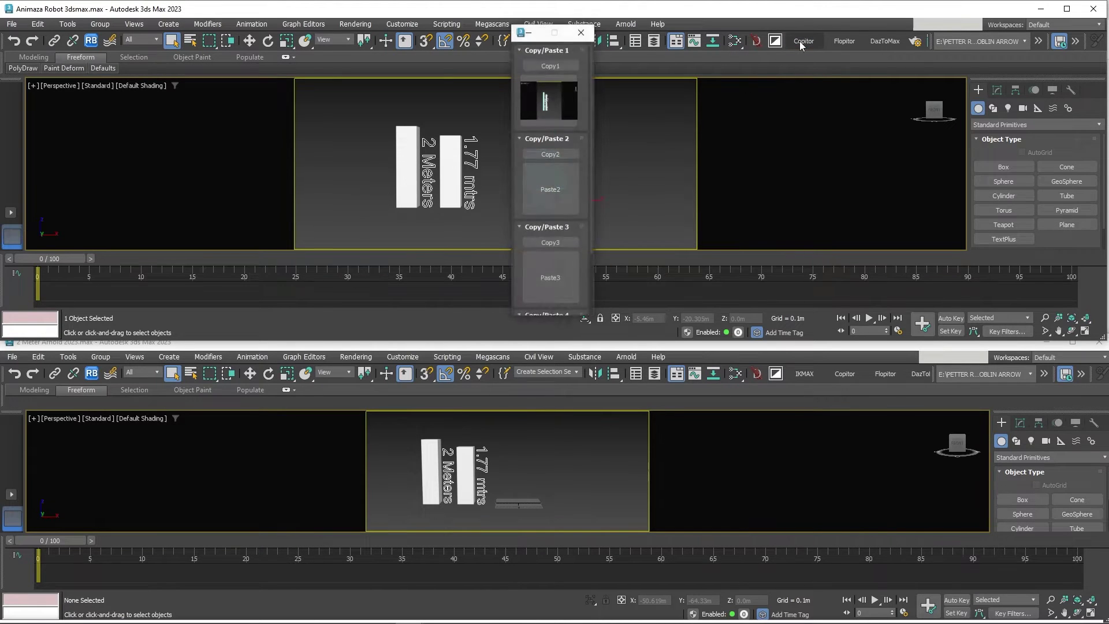
pyautogui.click(520, 32)
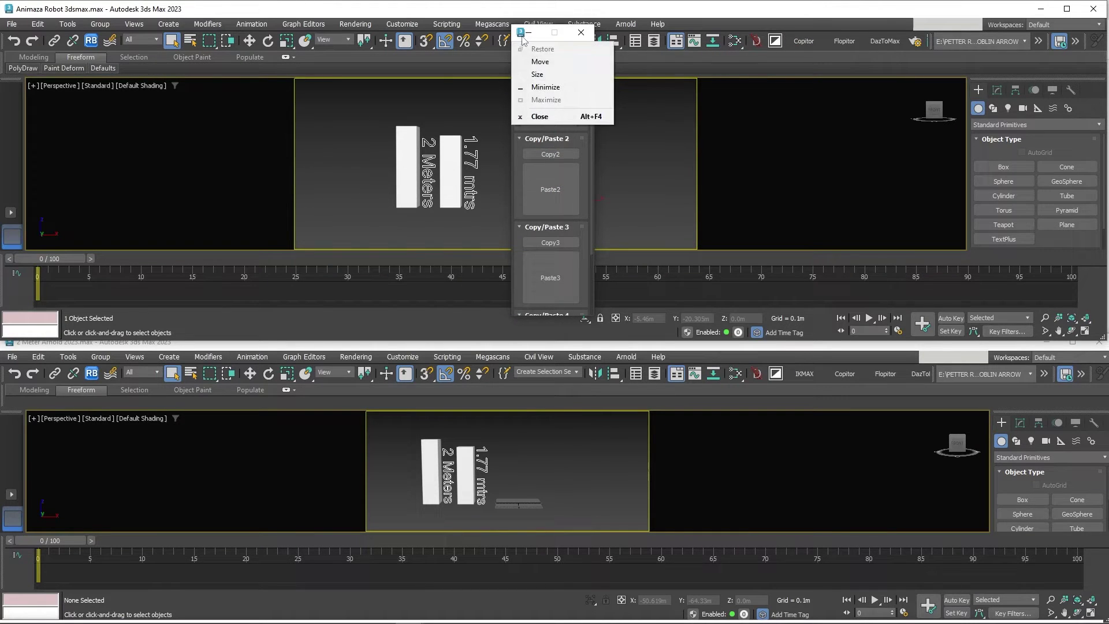
pyautogui.click(540, 62)
pyautogui.moveTo(534, 37); pyautogui.dragTo(224, 51)
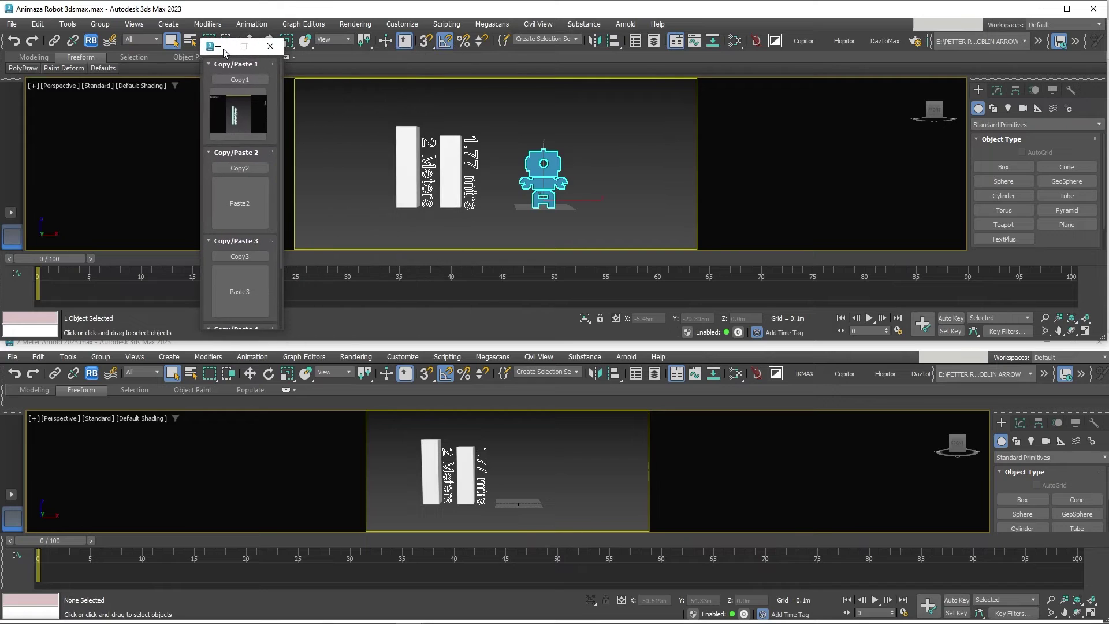
pyautogui.click(239, 79)
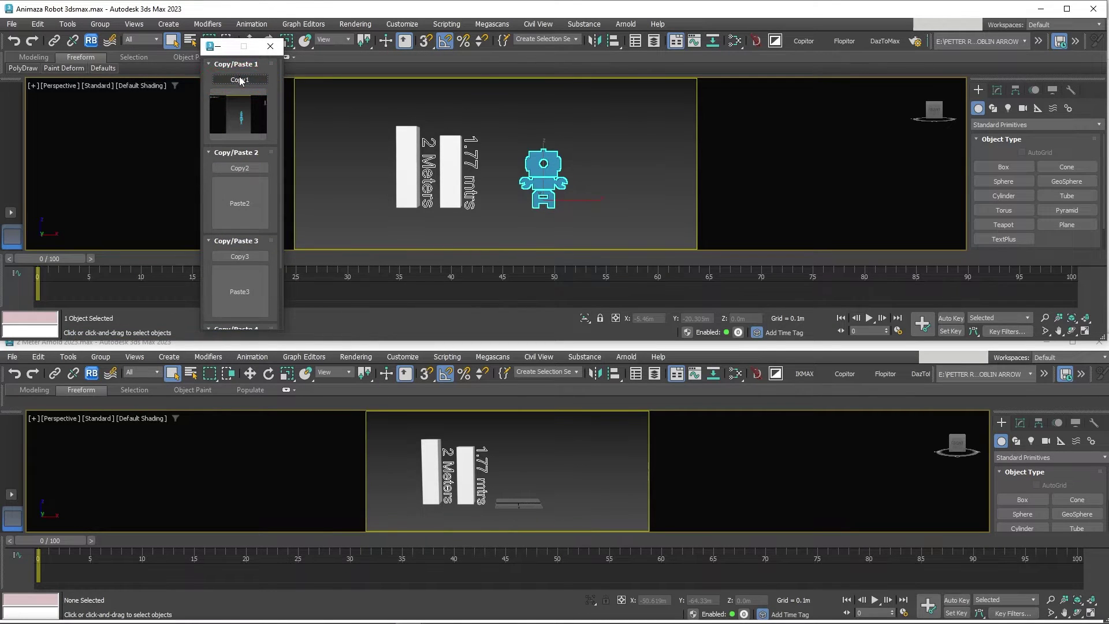
# - Paste the robot from Copitor slot 1 into the 2 Meter Arnold 2023.max scene, moving the Copitor window aside
pyautogui.click(856, 476)
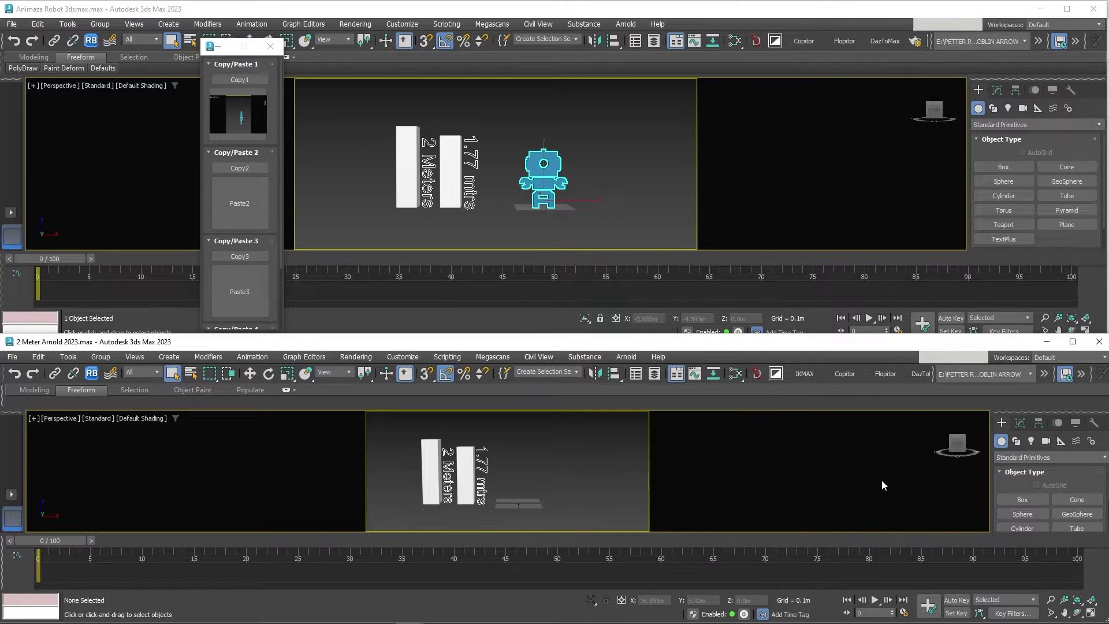
pyautogui.click(852, 375)
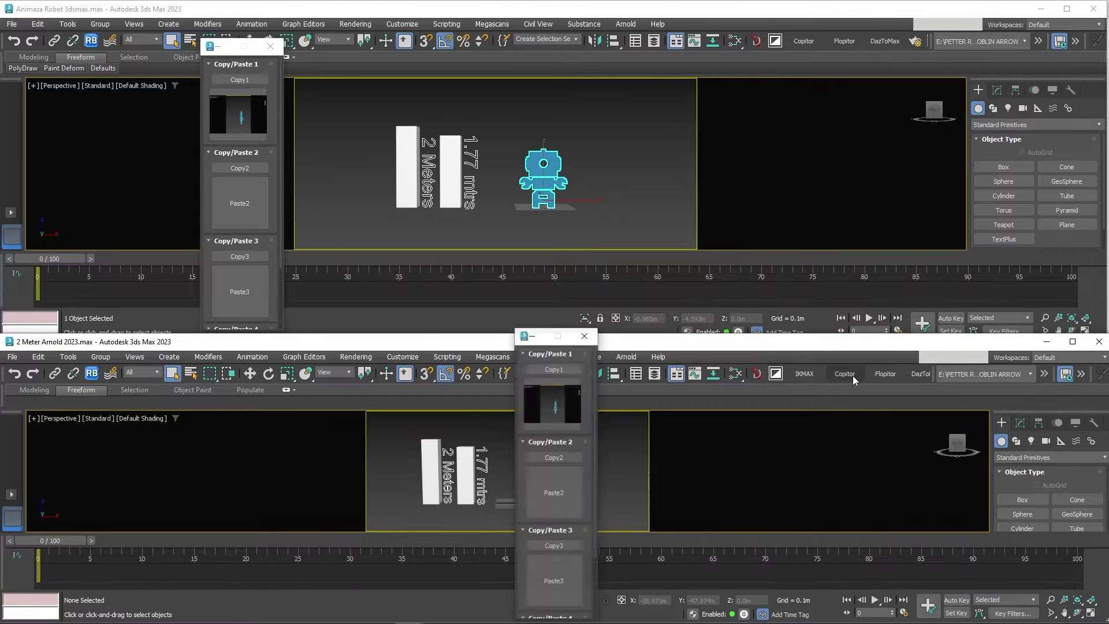
pyautogui.click(524, 338)
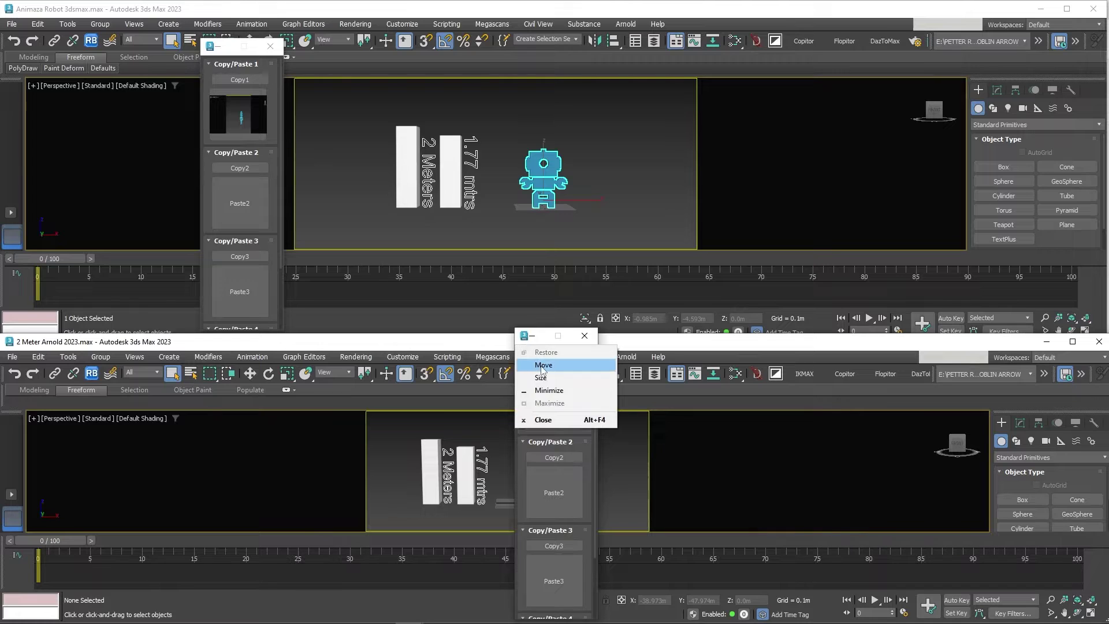
pyautogui.click(544, 365)
pyautogui.moveTo(548, 336); pyautogui.dragTo(223, 358)
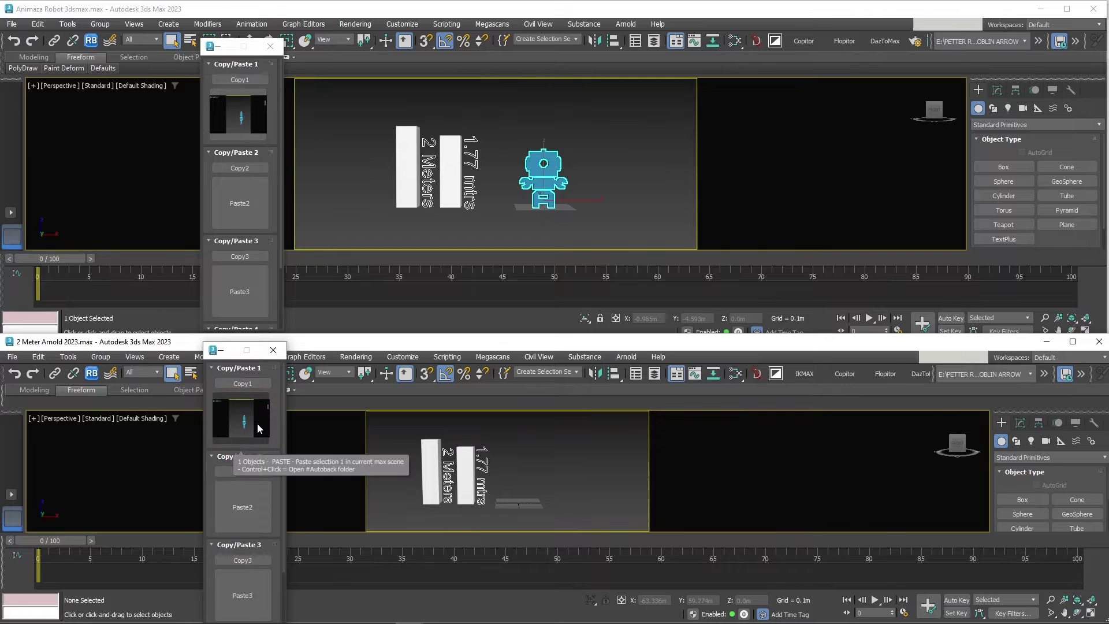
pyautogui.click(259, 428)
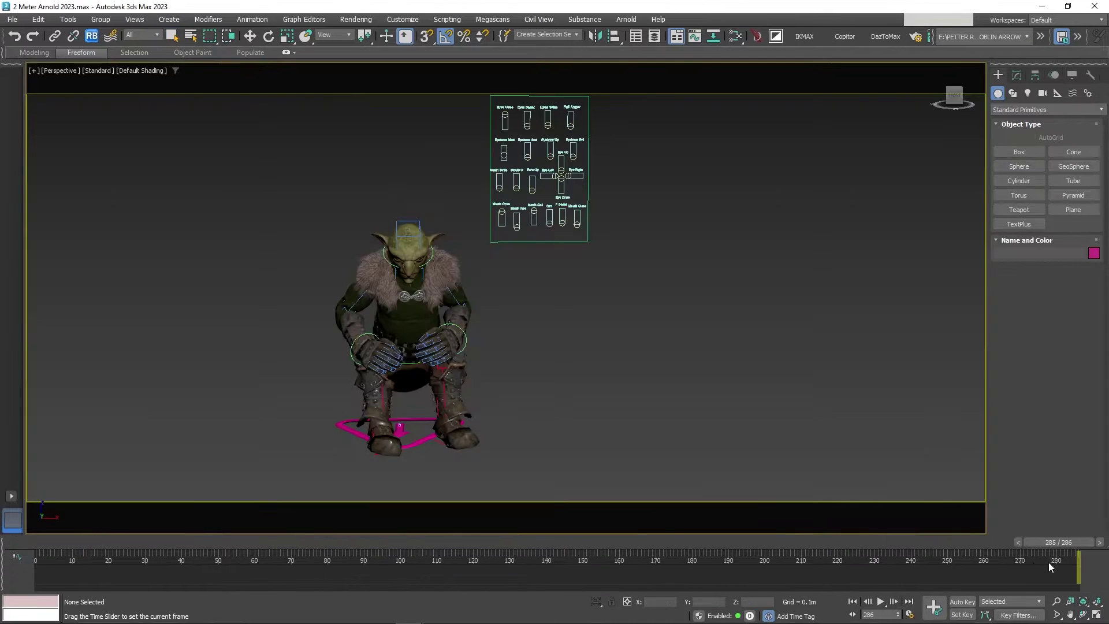
# - Go to frame 216 and copy the animated seated goblin group into Copitor slot 1
pyautogui.moveTo(1057, 563); pyautogui.dragTo(823, 569)
pyautogui.press('w')
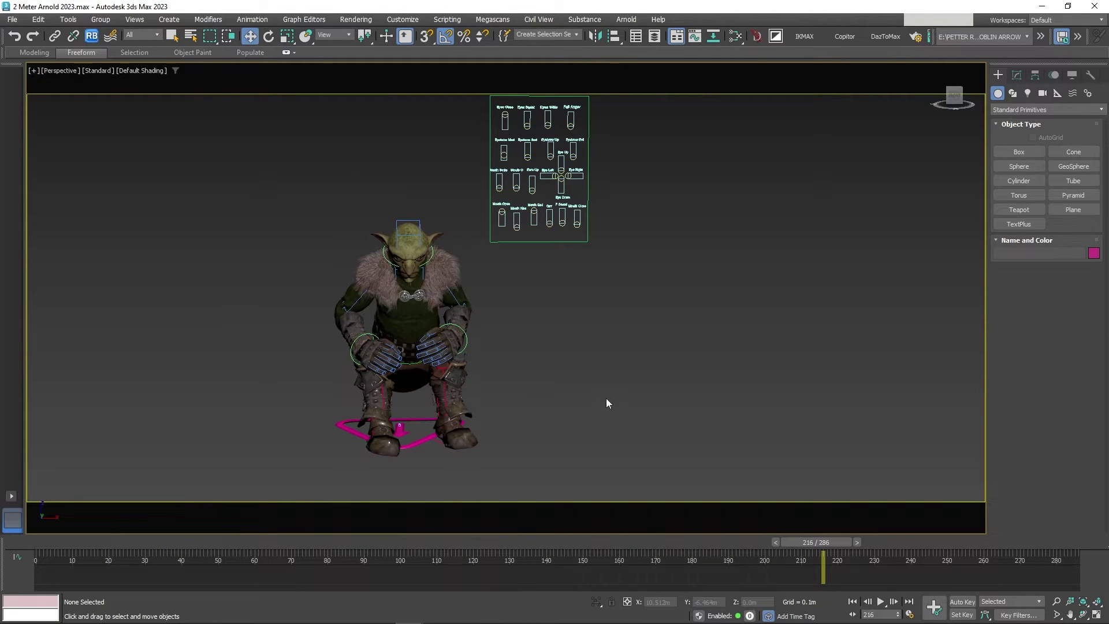
pyautogui.click(844, 36)
pyautogui.click(463, 290)
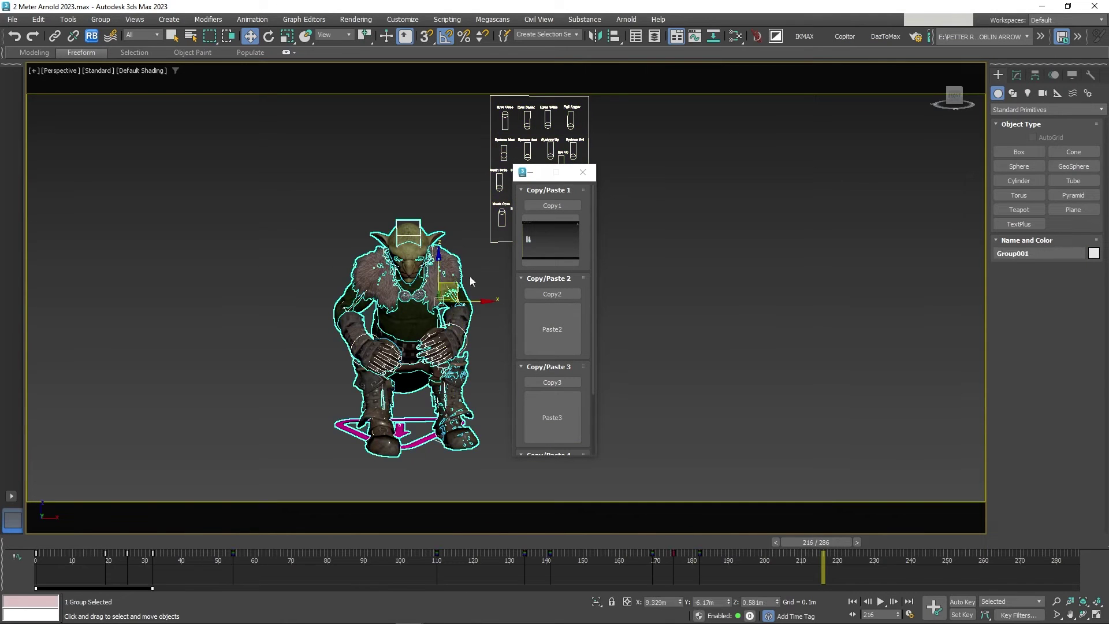
pyautogui.click(553, 205)
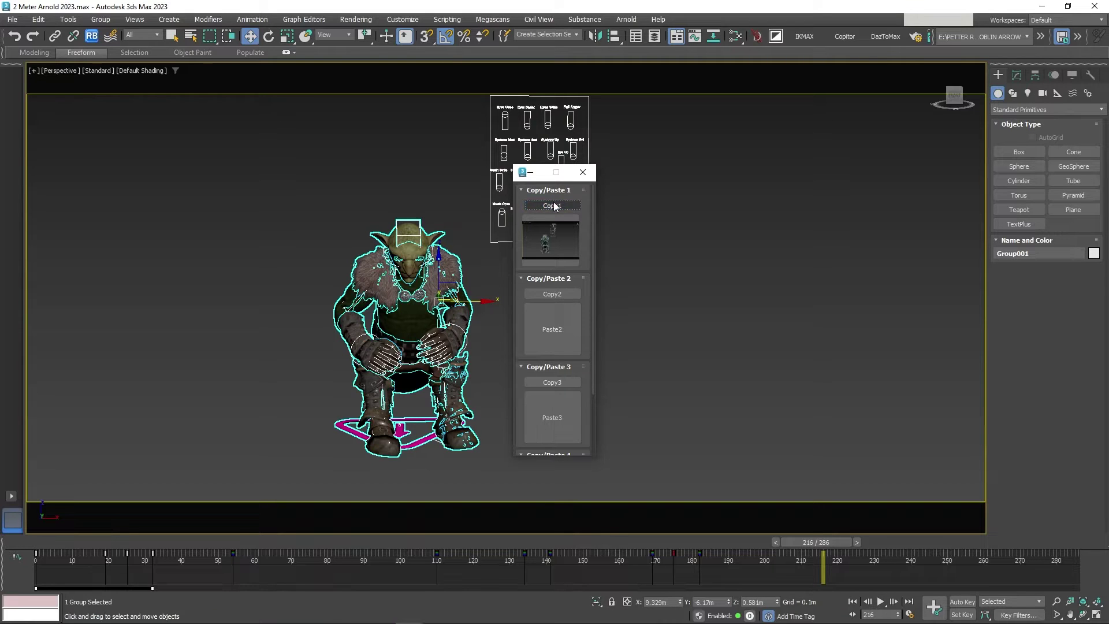
# - Switch to the Scene 1 Wide Simpler.max scene, paste the goblin from Copitor slot 1 and scrub its animation
pyautogui.moveTo(409, 611)
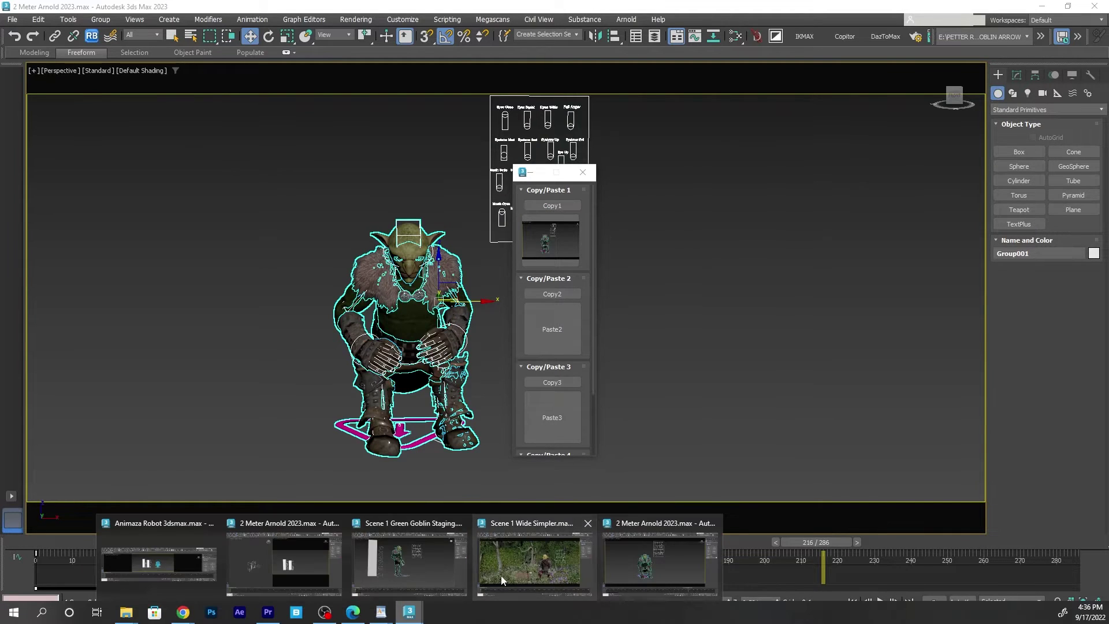
pyautogui.click(501, 574)
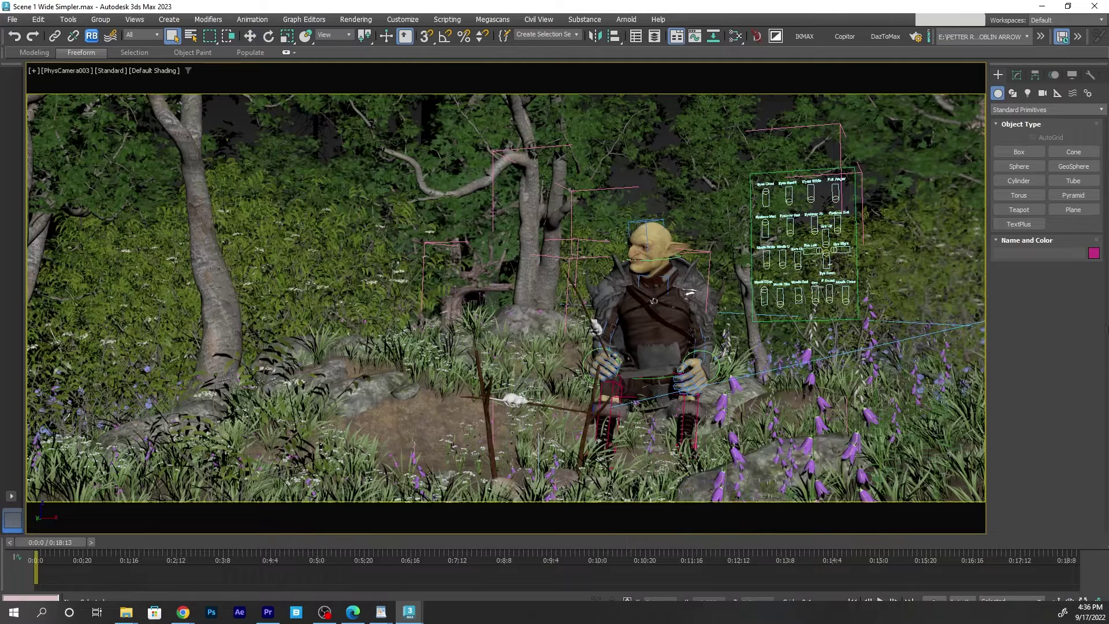
pyautogui.click(845, 37)
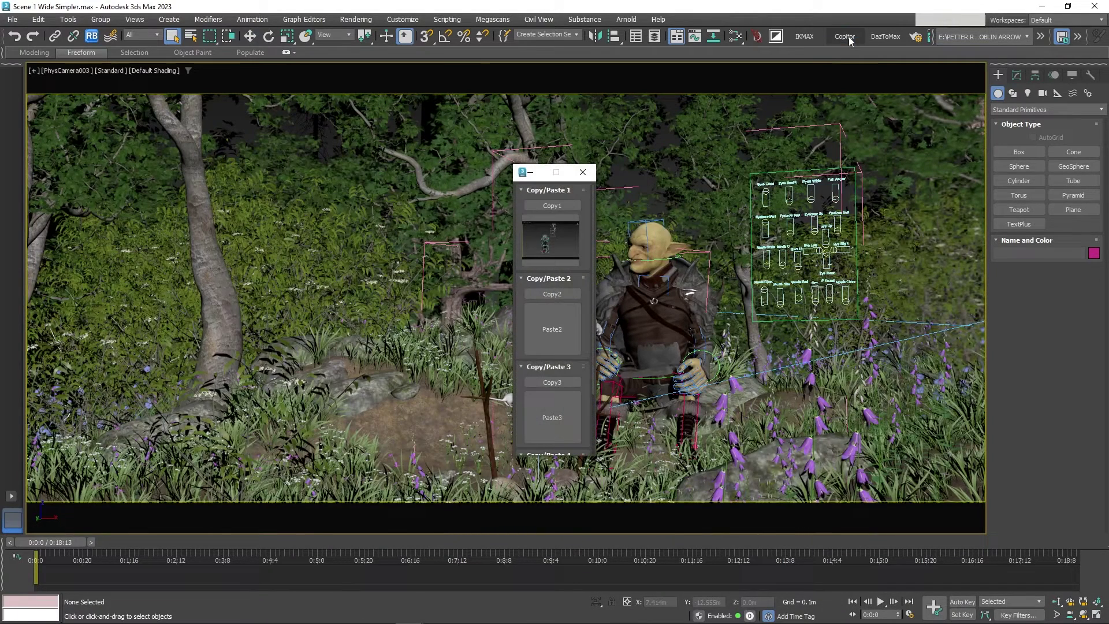
pyautogui.click(554, 239)
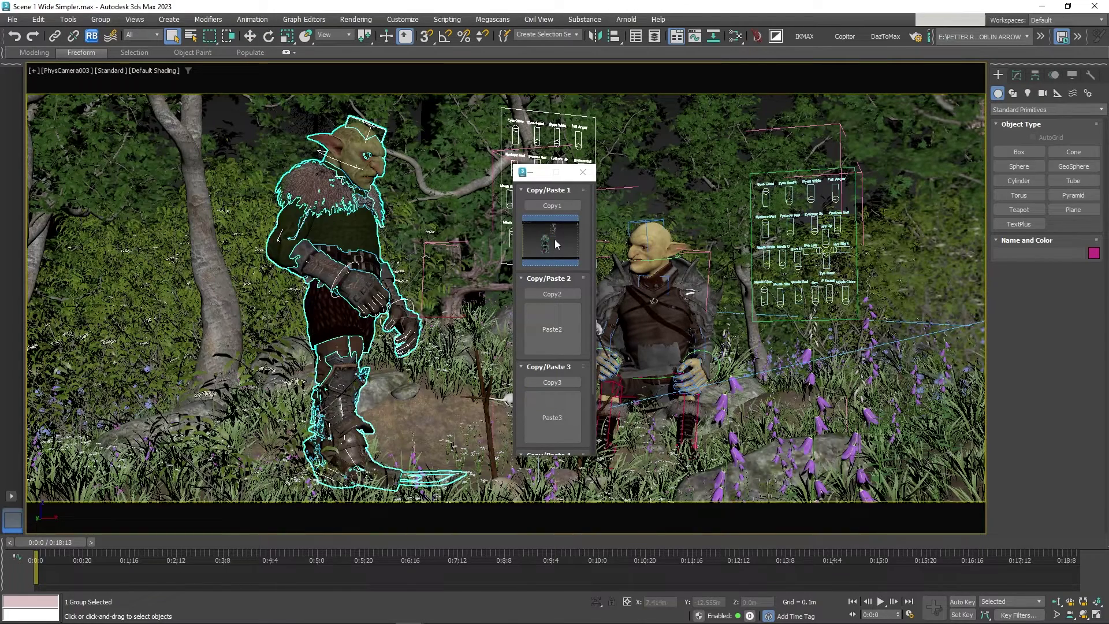
pyautogui.click(582, 172)
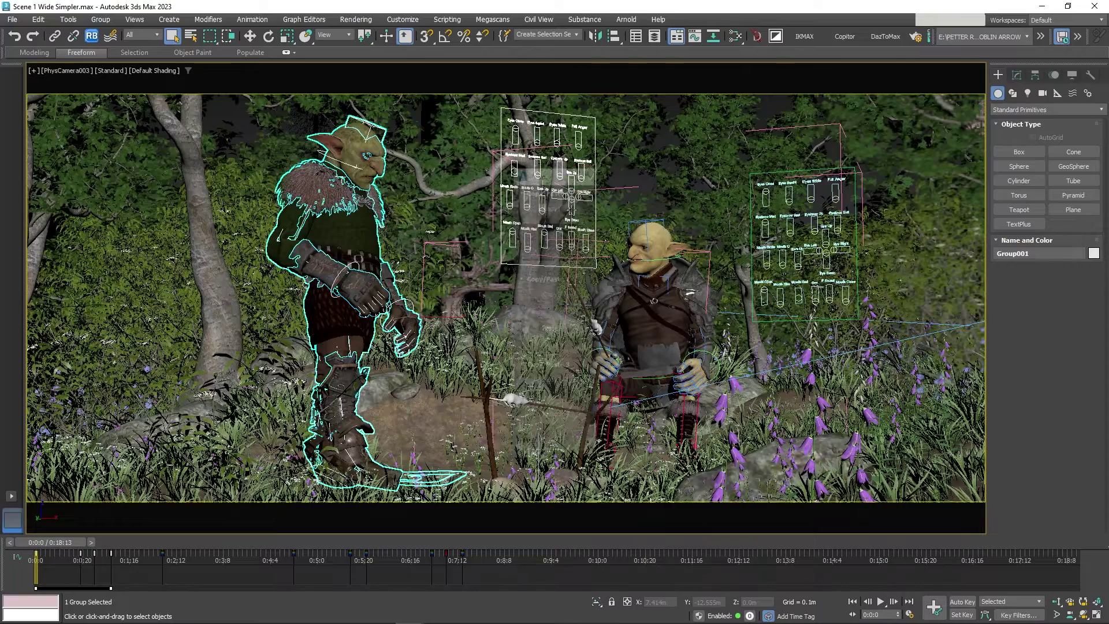
pyautogui.click(60, 544)
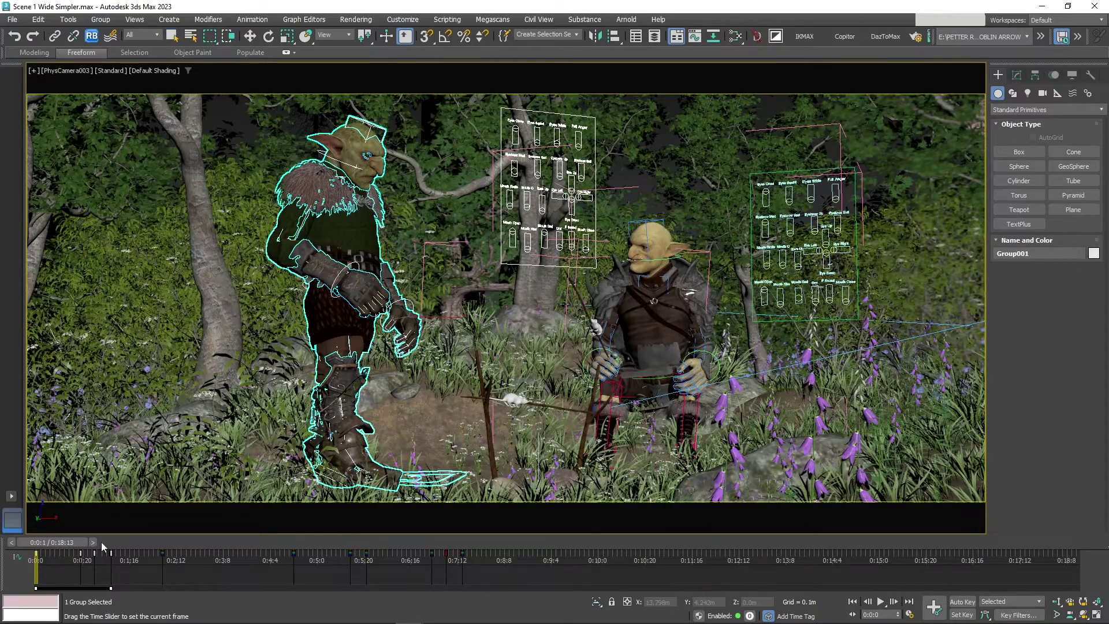
pyautogui.moveTo(101, 542); pyautogui.dragTo(36, 551)
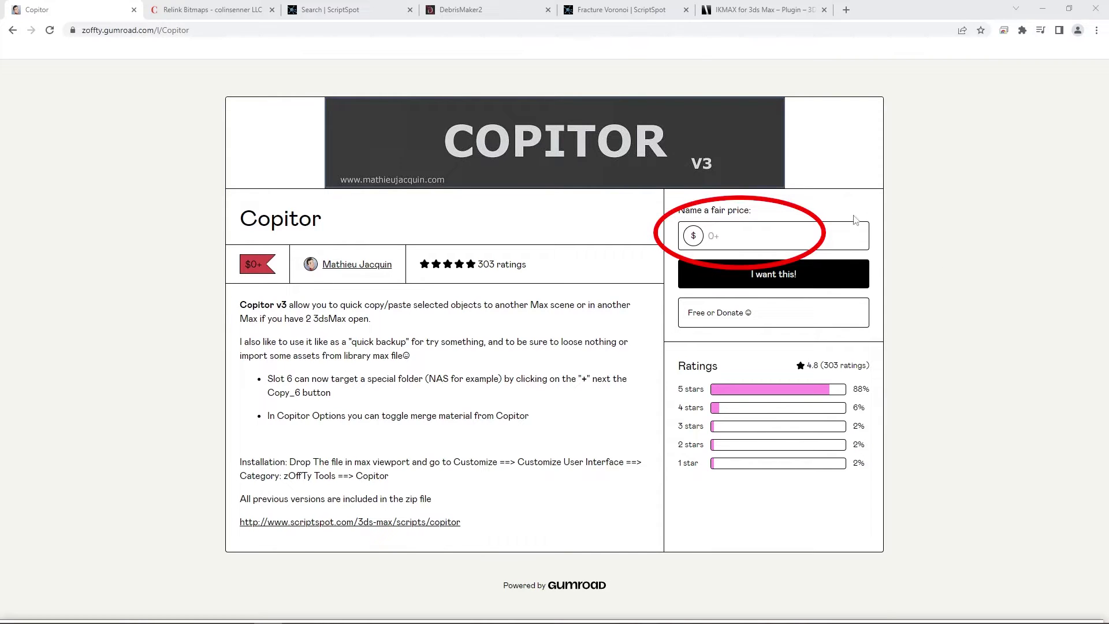
# - Set the price to 0 on the Copitor Gumroad page and proceed to checkout
pyautogui.click(791, 231)
pyautogui.write('0')
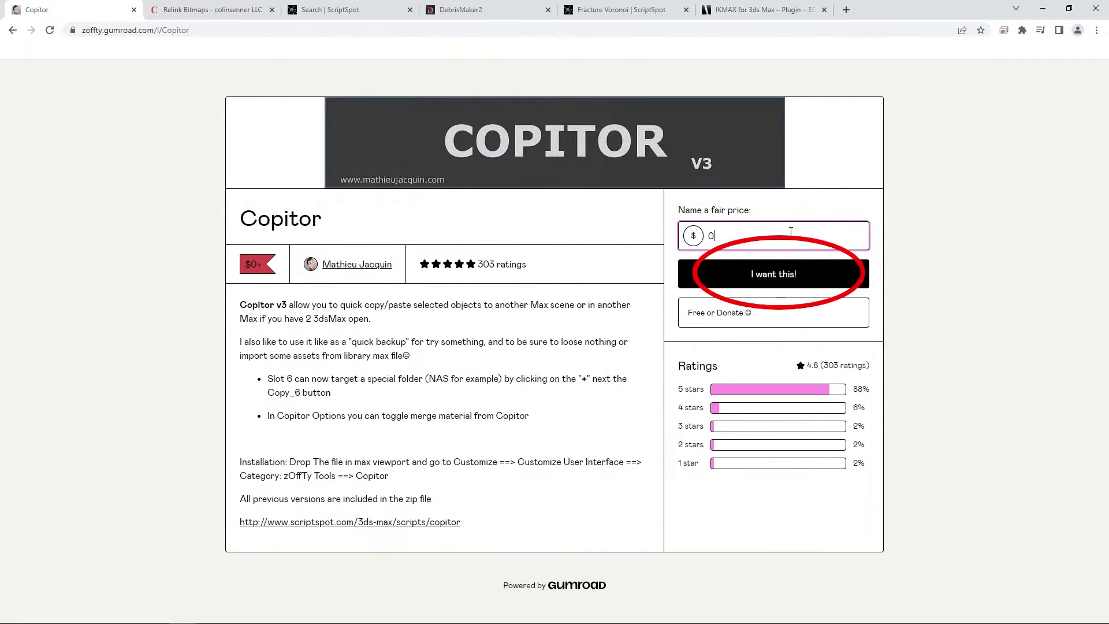
pyautogui.click(987, 339)
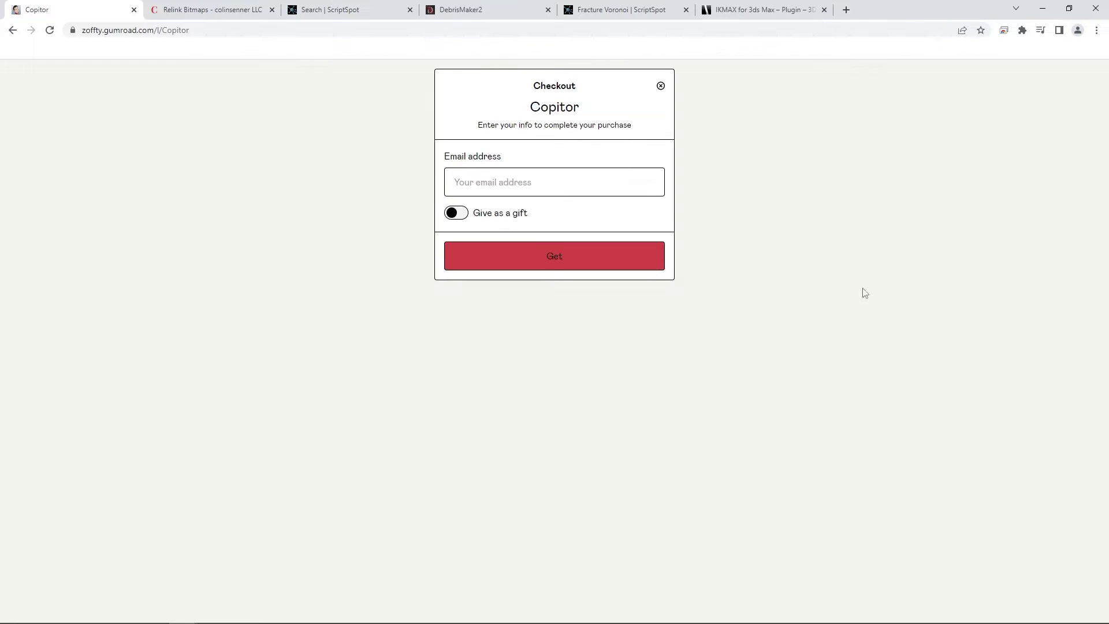
pyautogui.click(855, 281)
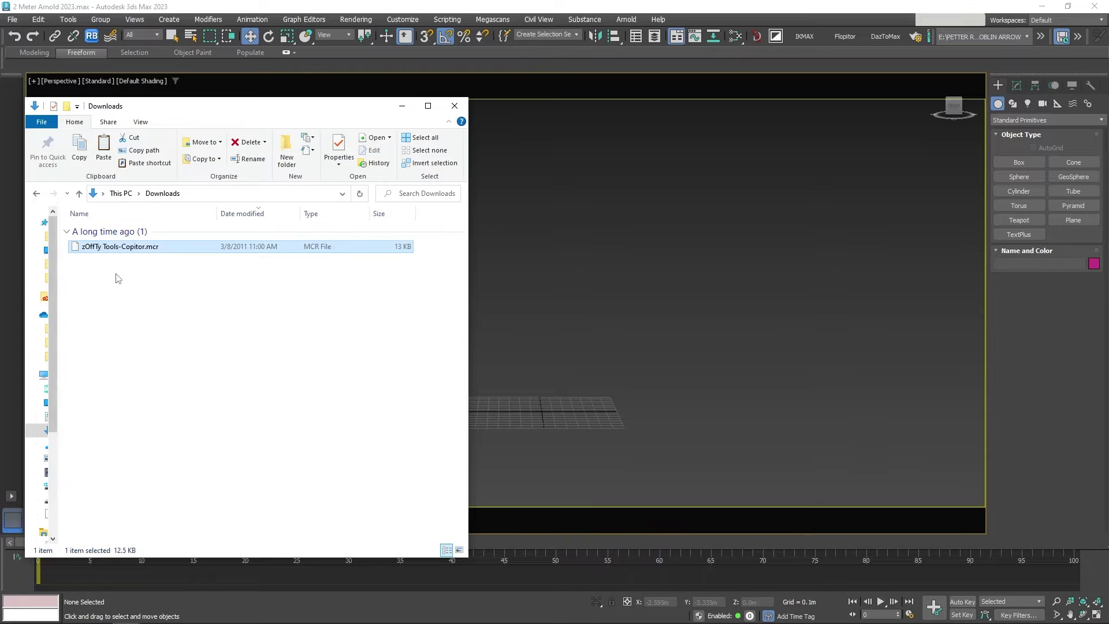
# - Install zOffTy Tools-Copitor.mcr from the Downloads folder by dropping it into the 3ds Max viewport, then close the folder
pyautogui.moveTo(75, 251); pyautogui.dragTo(634, 286)
pyautogui.click(455, 105)
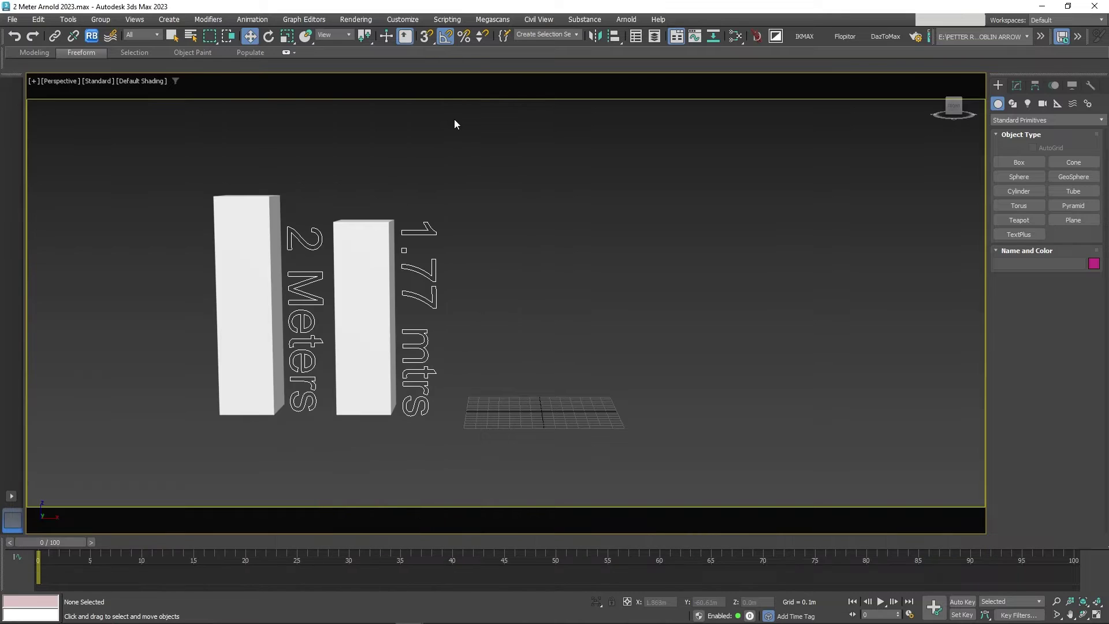
# - Add the Copitor action from the zOffTy Tools category to the main toolbar beside IKMAX through Customize User Interface
pyautogui.click(403, 19)
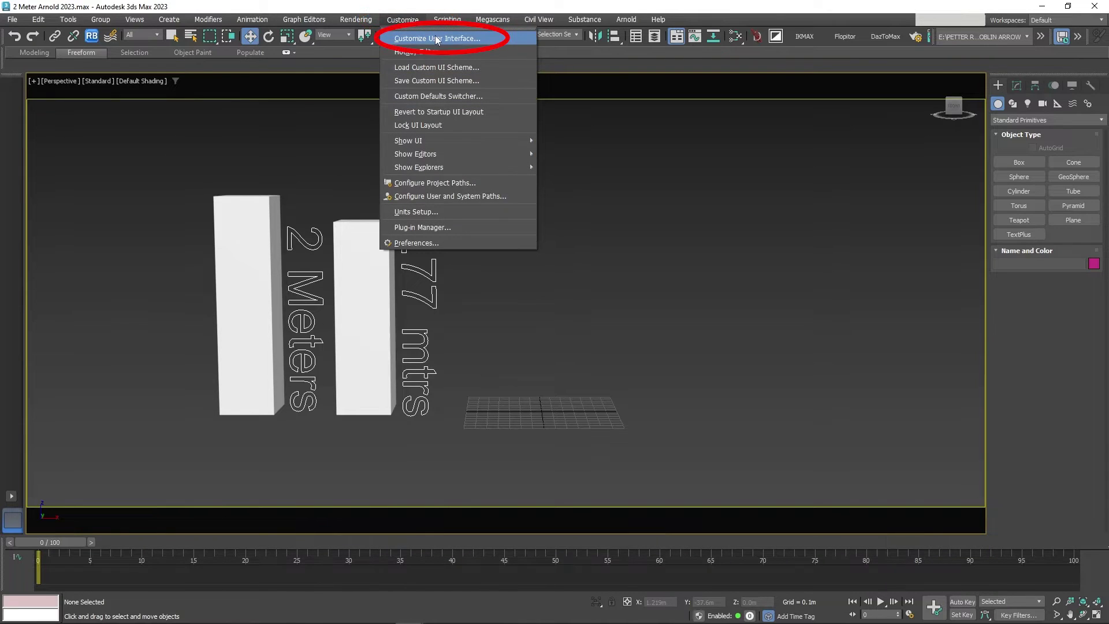
pyautogui.click(436, 39)
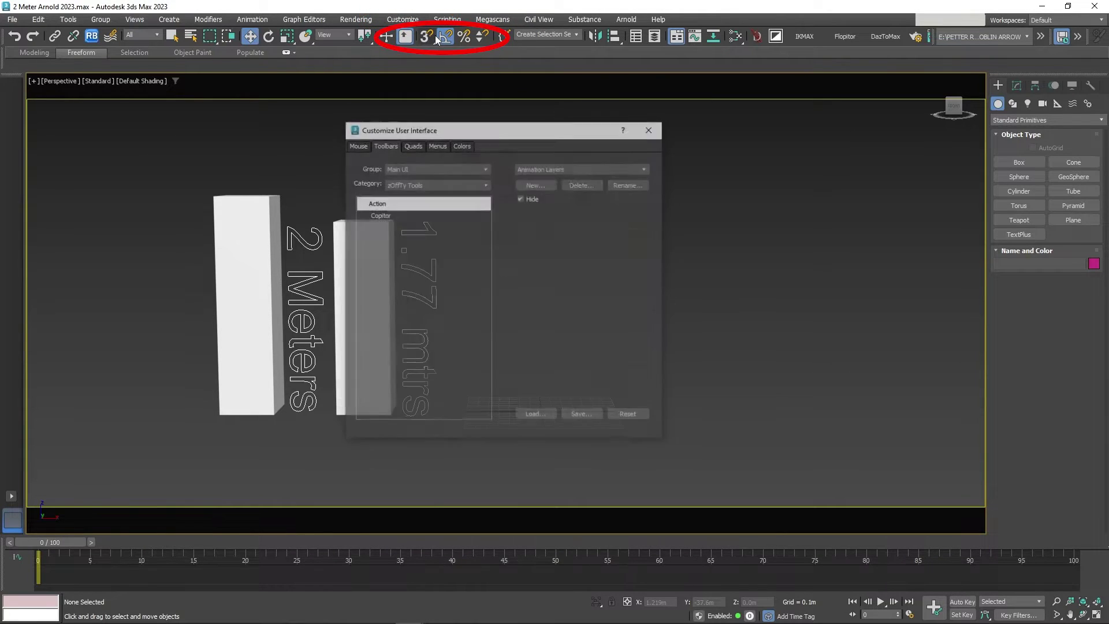
pyautogui.click(431, 184)
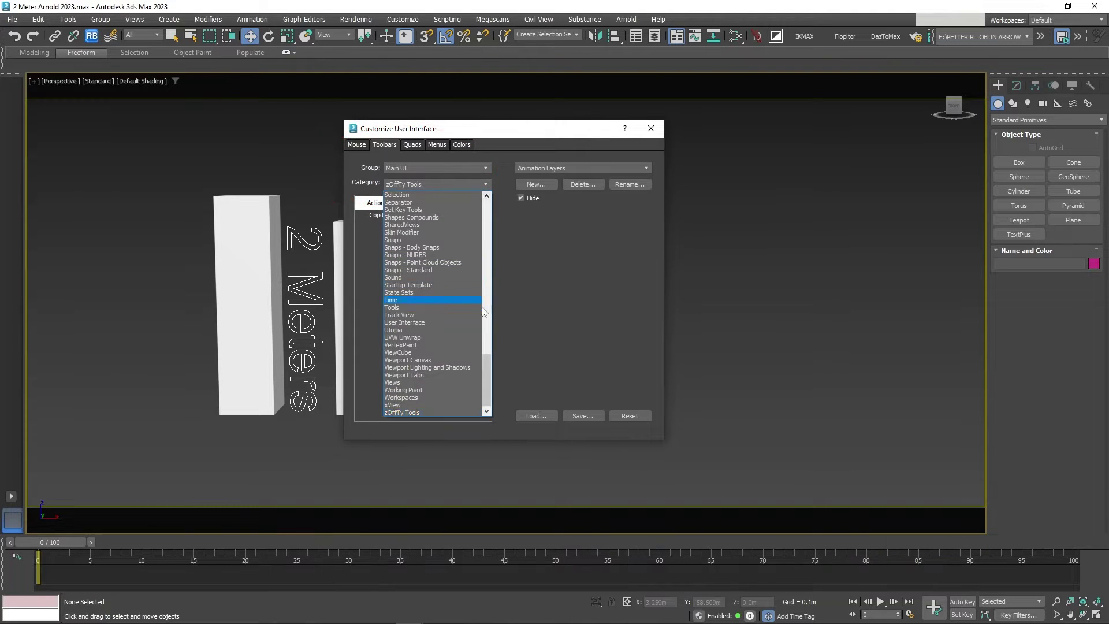
pyautogui.moveTo(488, 366)
pyautogui.mouseDown()
pyautogui.moveTo(488, 234)
pyautogui.moveTo(502, 379)
pyautogui.mouseUp()
pyautogui.click(427, 413)
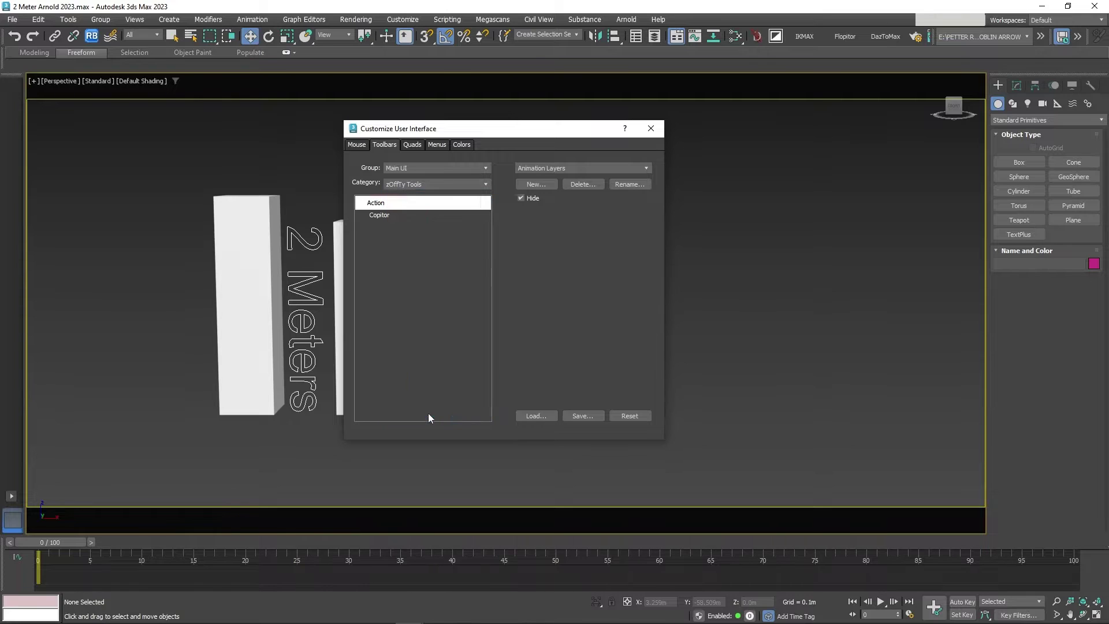
pyautogui.moveTo(379, 218)
pyautogui.mouseDown()
pyautogui.moveTo(793, 89)
pyautogui.moveTo(822, 40)
pyautogui.mouseUp()
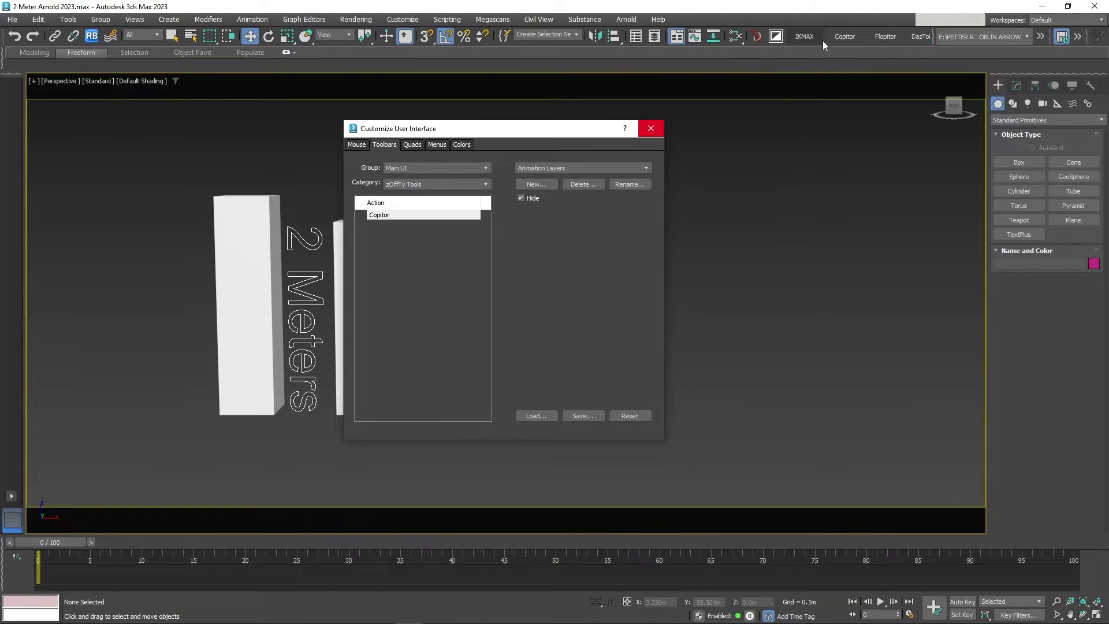
pyautogui.click(654, 130)
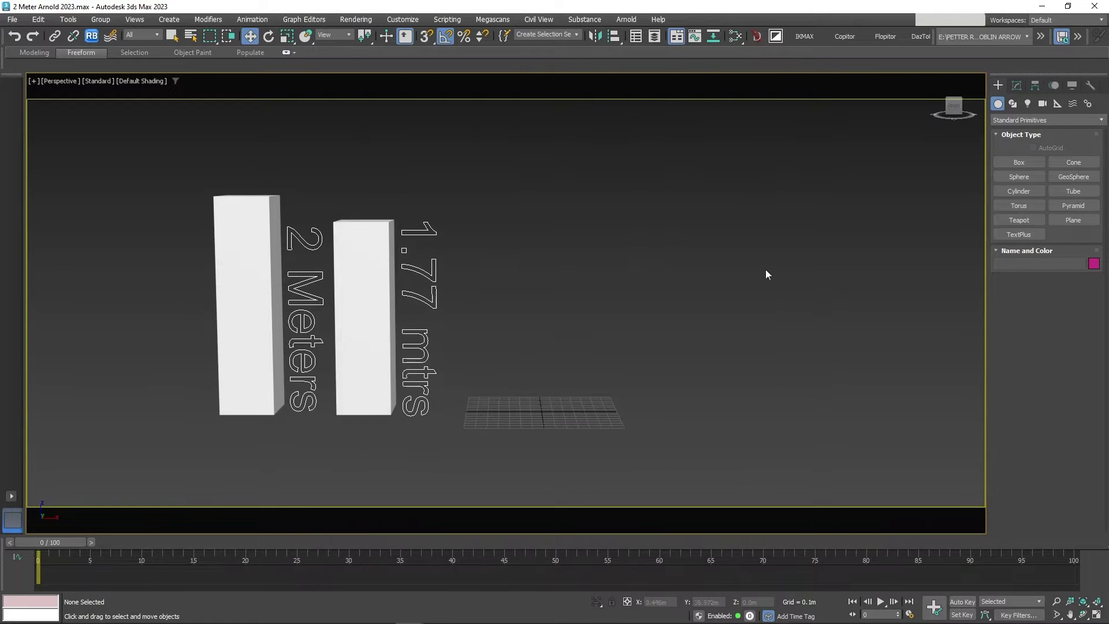
# - Search all actions for "copitor" and run the Copitor action
pyautogui.press('x')
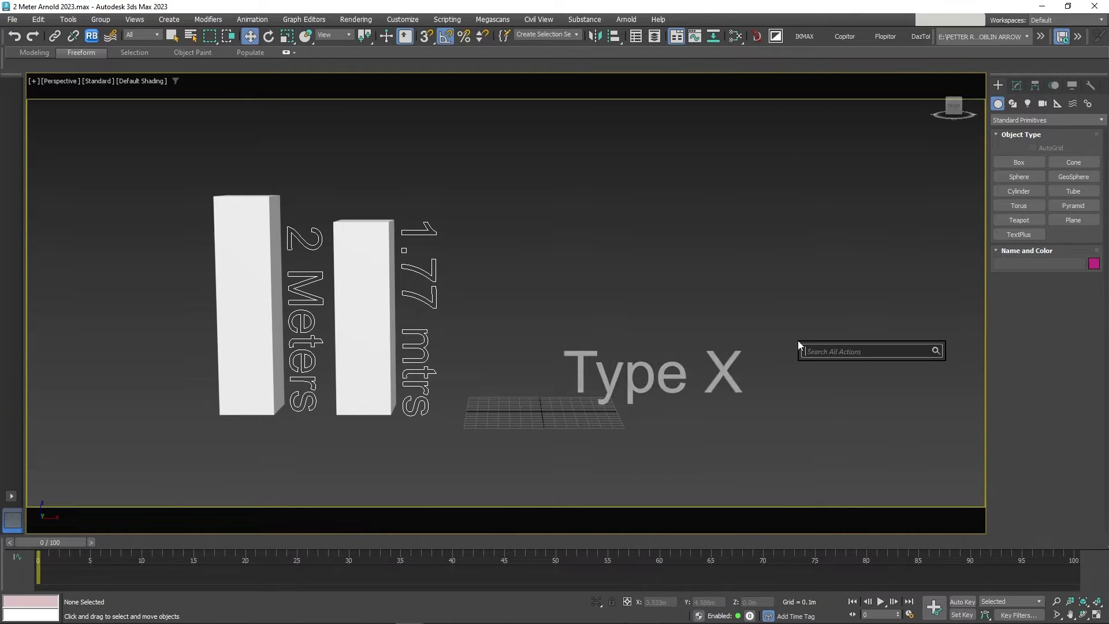
pyautogui.write('copitor')
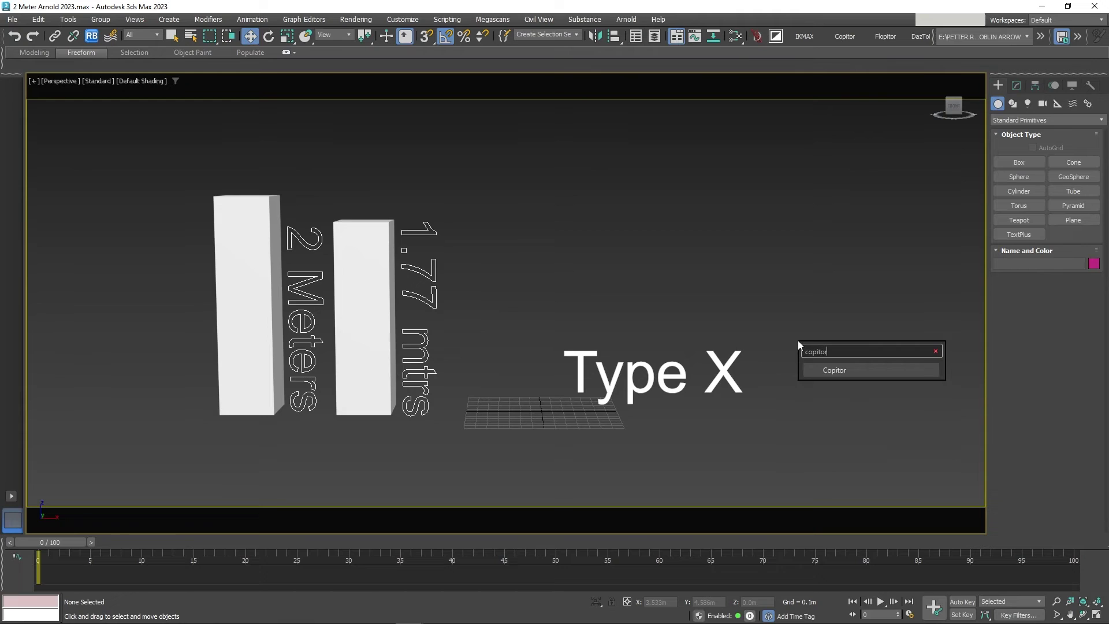
pyautogui.click(855, 373)
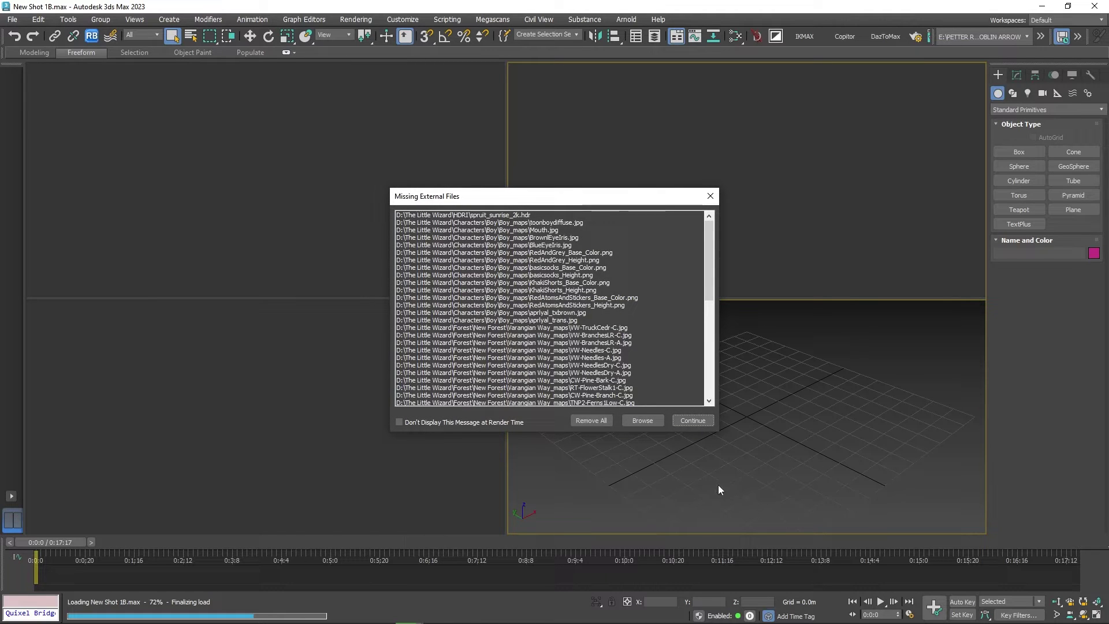
# - Continue loading New Shot 1B.max despite the missing external files and set the PhysCamera001 viewport to Standard quality
pyautogui.click(704, 420)
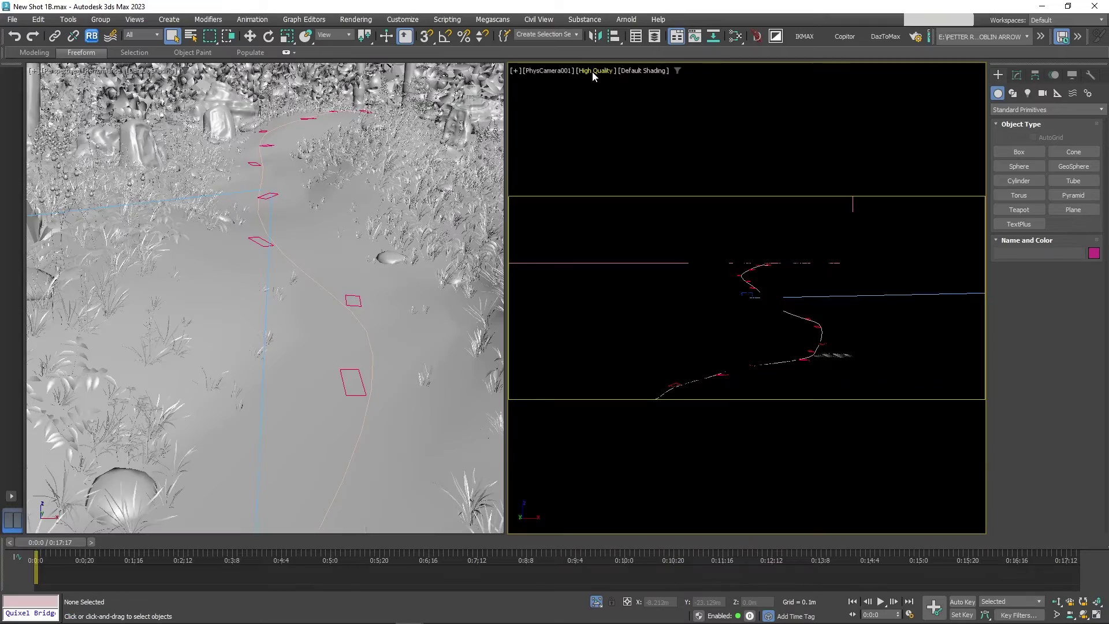
pyautogui.click(592, 71)
pyautogui.click(604, 107)
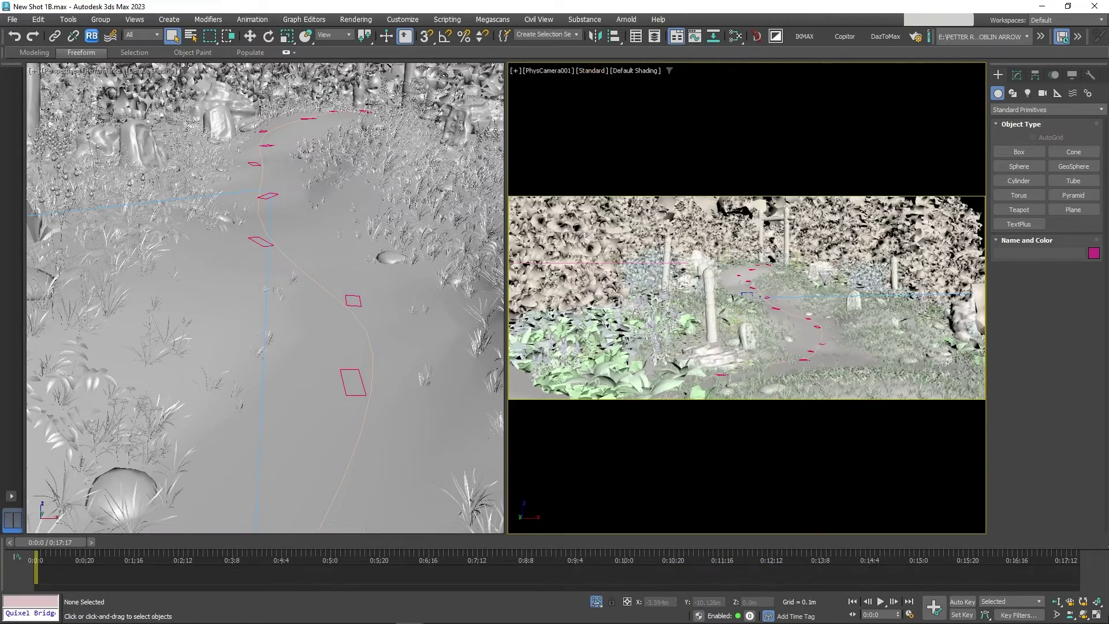
# - Maximize the PhysCamera001 viewport, run the Relink Bitmaps script and dismiss its donation window
pyautogui.click(1096, 616)
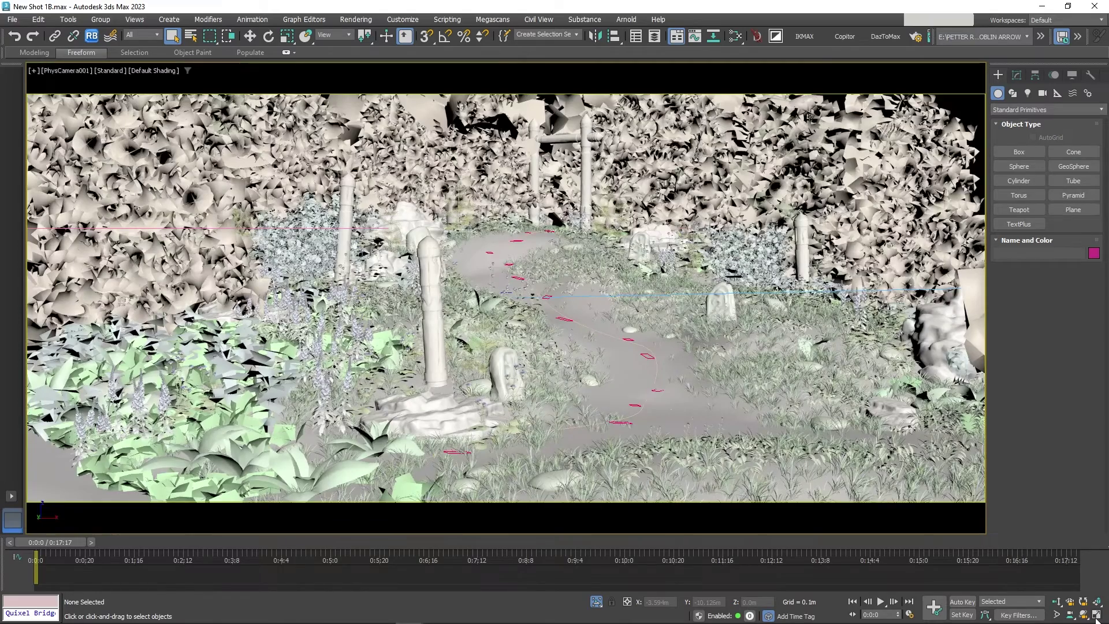
pyautogui.click(92, 37)
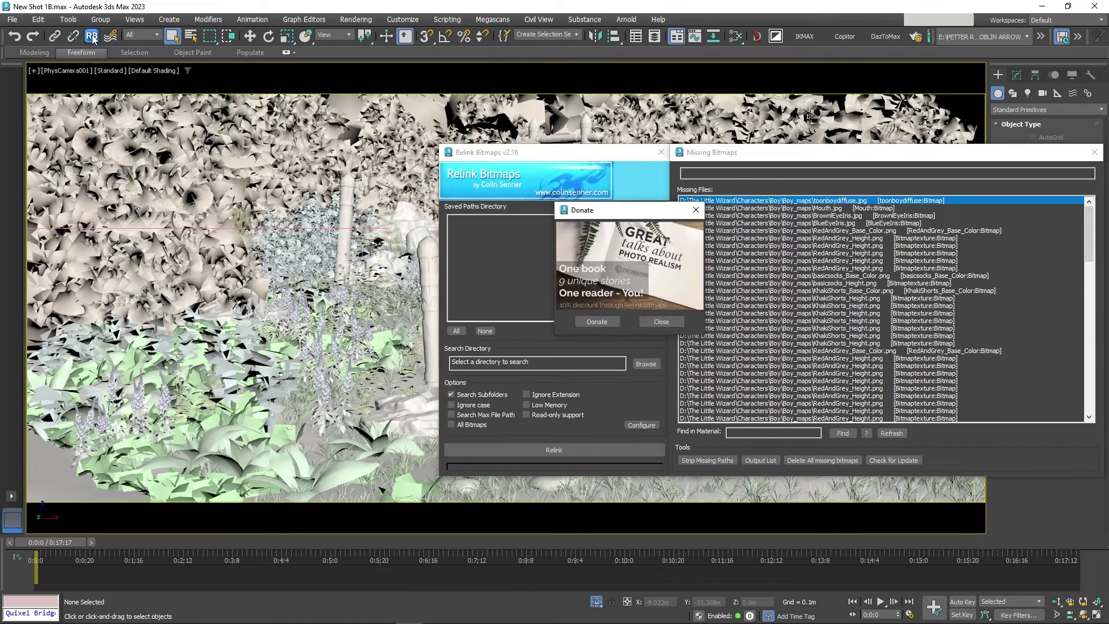
pyautogui.click(662, 322)
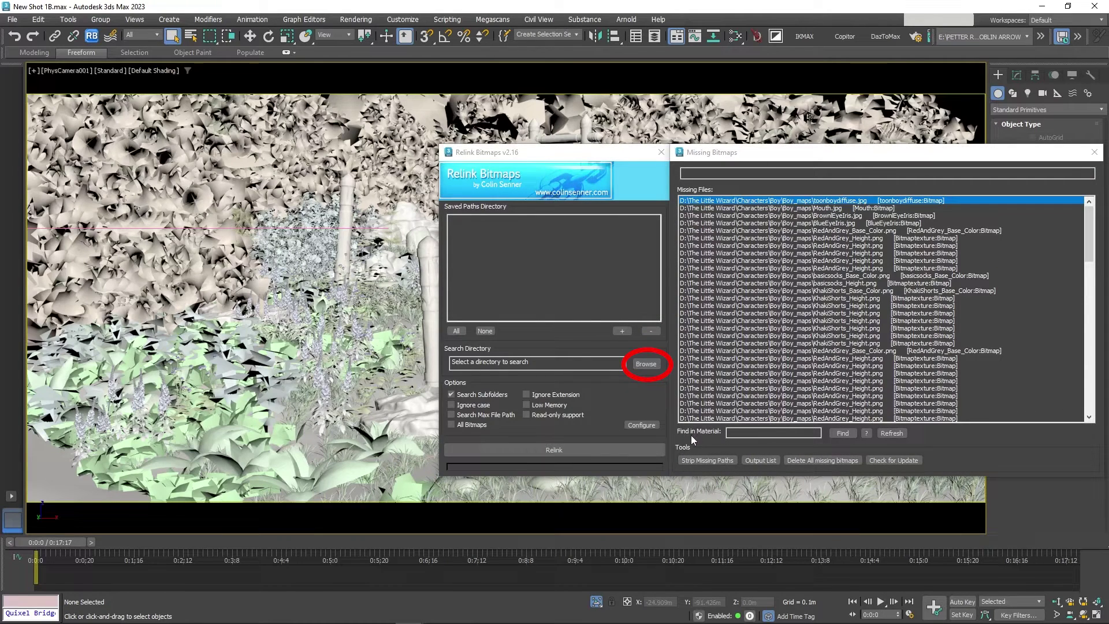
# - Relink the missing bitmaps using F:\The Little Wizard as the search directory, and close the Relink Bitmaps windows
pyautogui.click(646, 363)
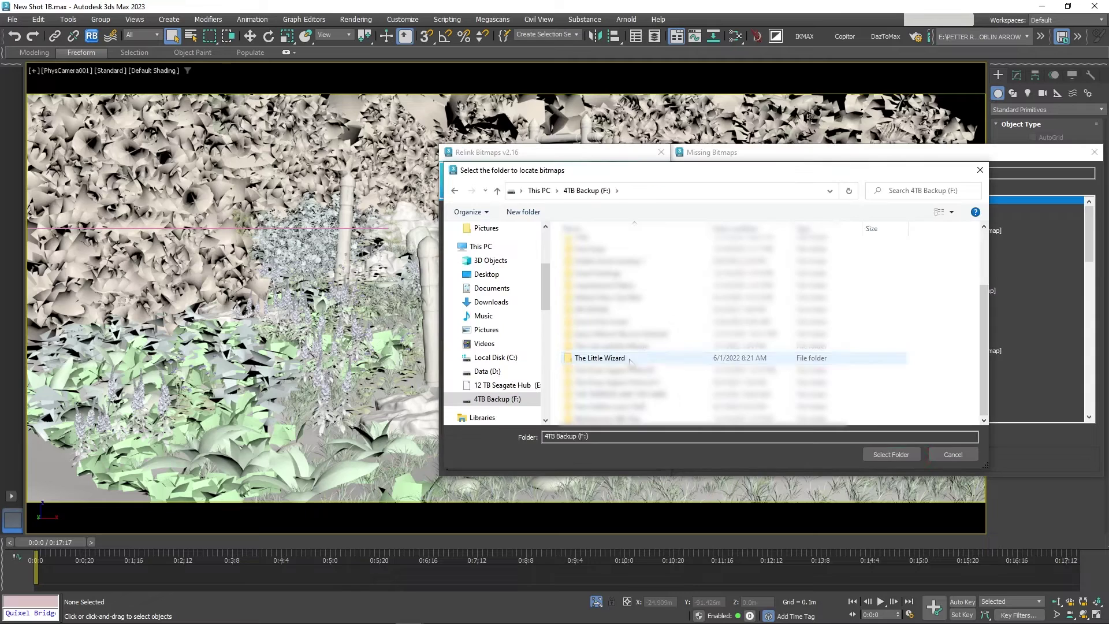
pyautogui.click(893, 455)
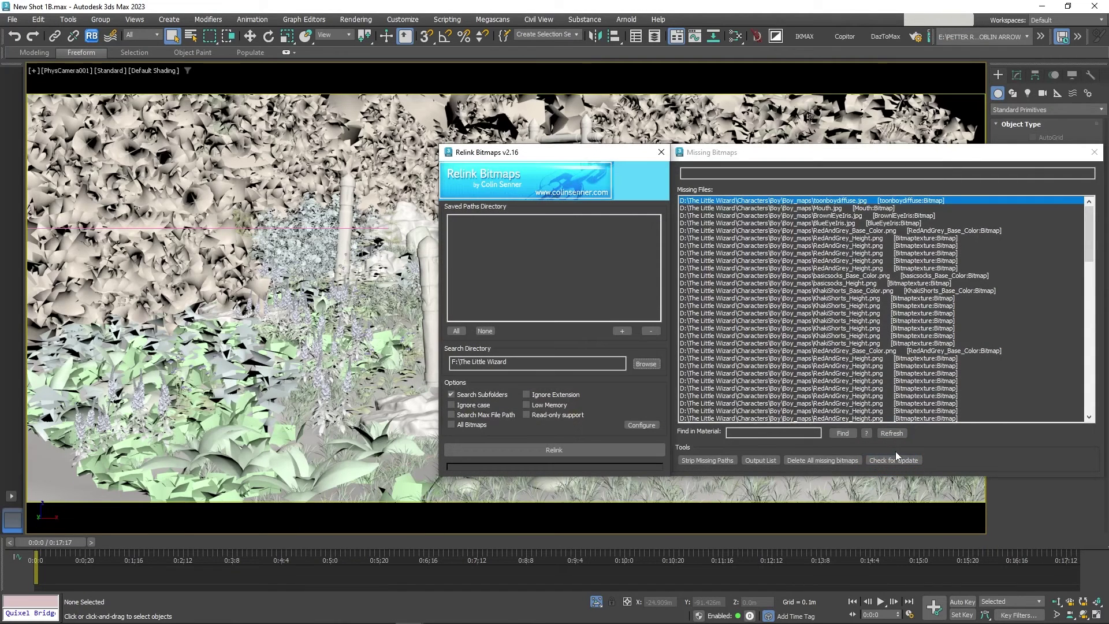
pyautogui.click(581, 447)
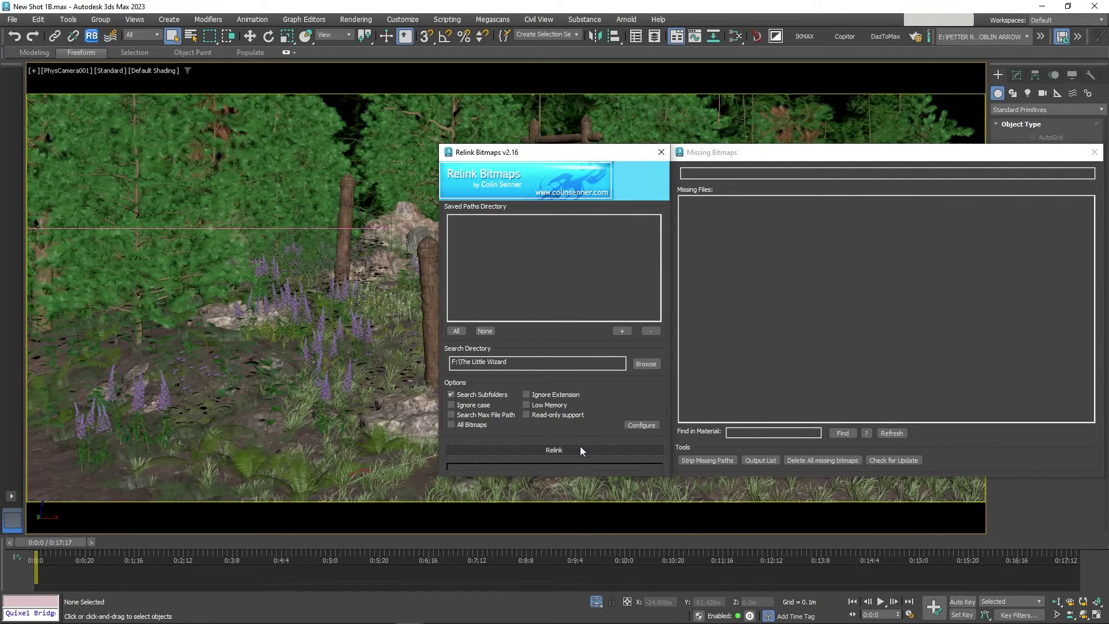
pyautogui.click(1094, 152)
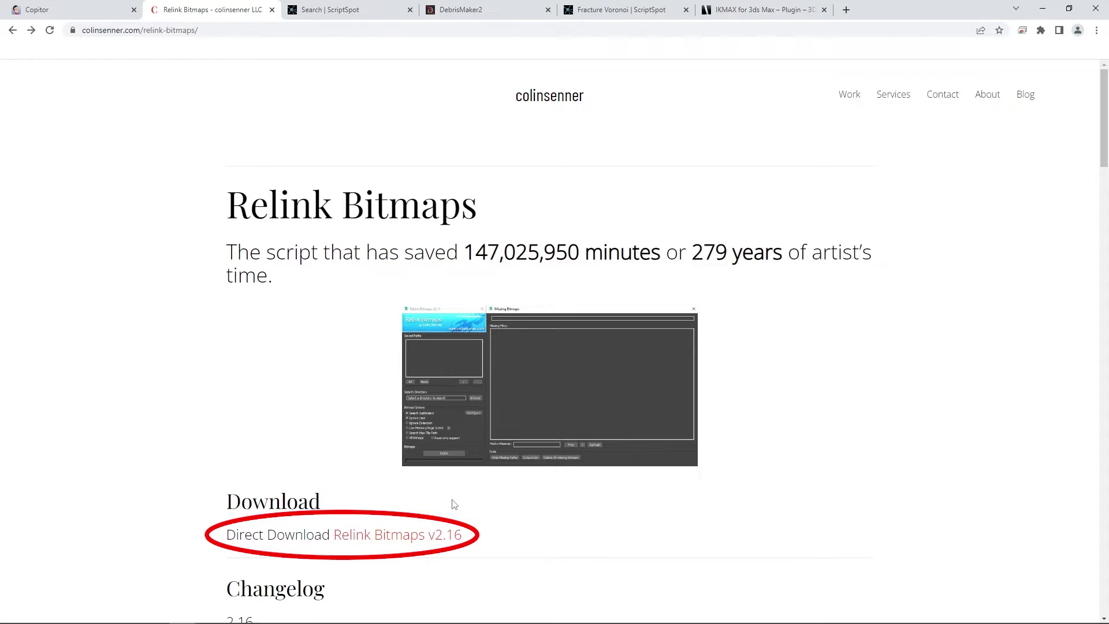
# - Download Relink Bitmaps v2.16 from its web page and install Relink Bitmaps v2.16.mzp in 3ds Max by running it as a script
pyautogui.click(408, 536)
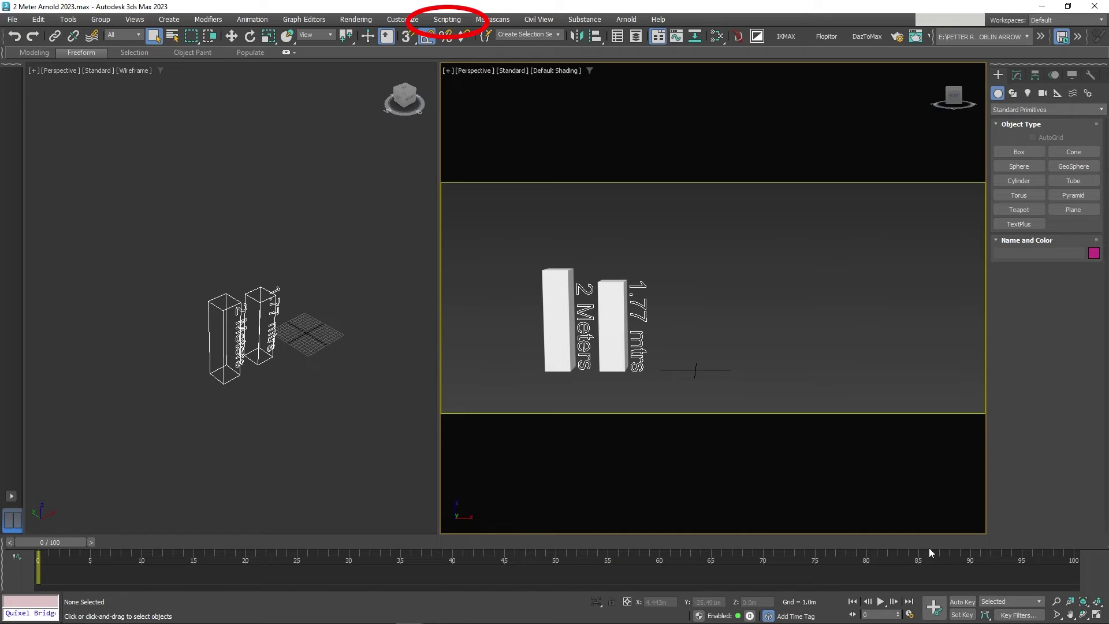
pyautogui.click(447, 19)
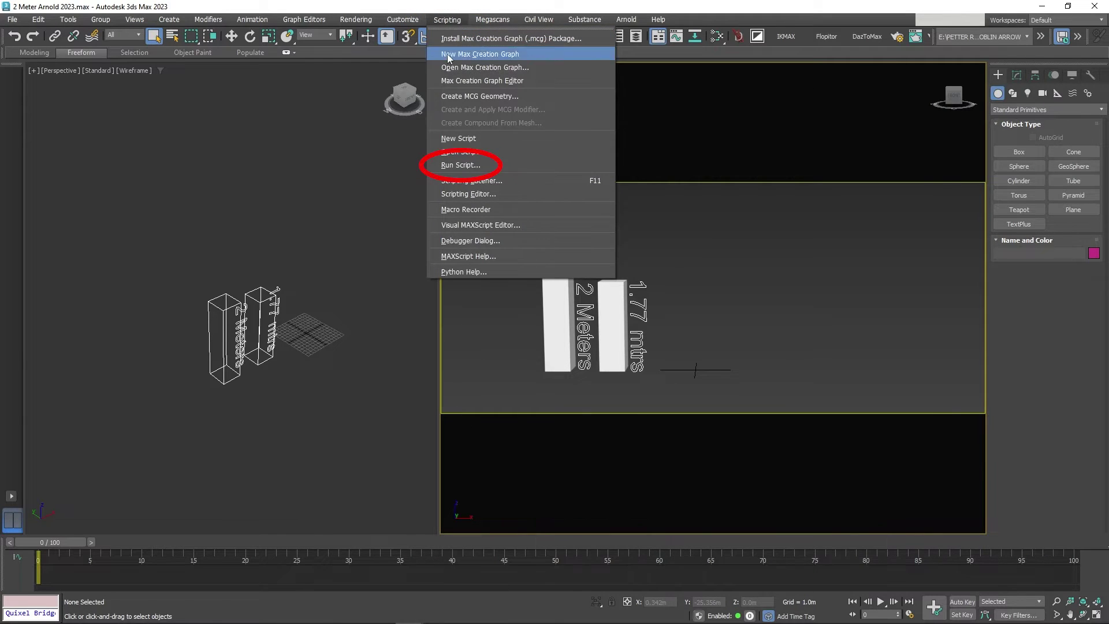
pyautogui.click(449, 166)
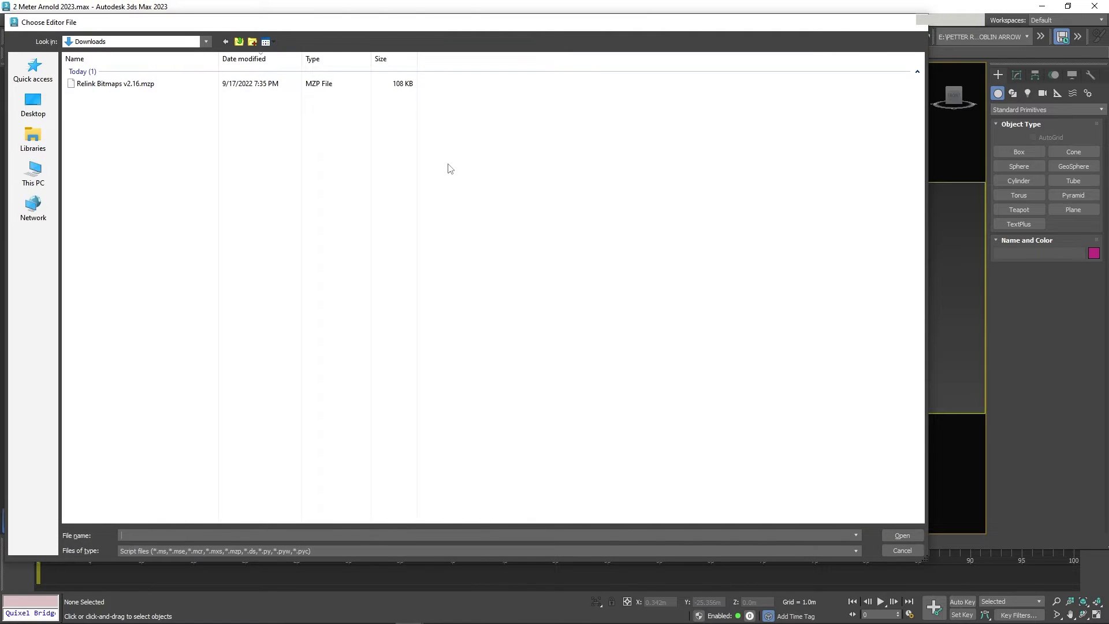
pyautogui.click(145, 85)
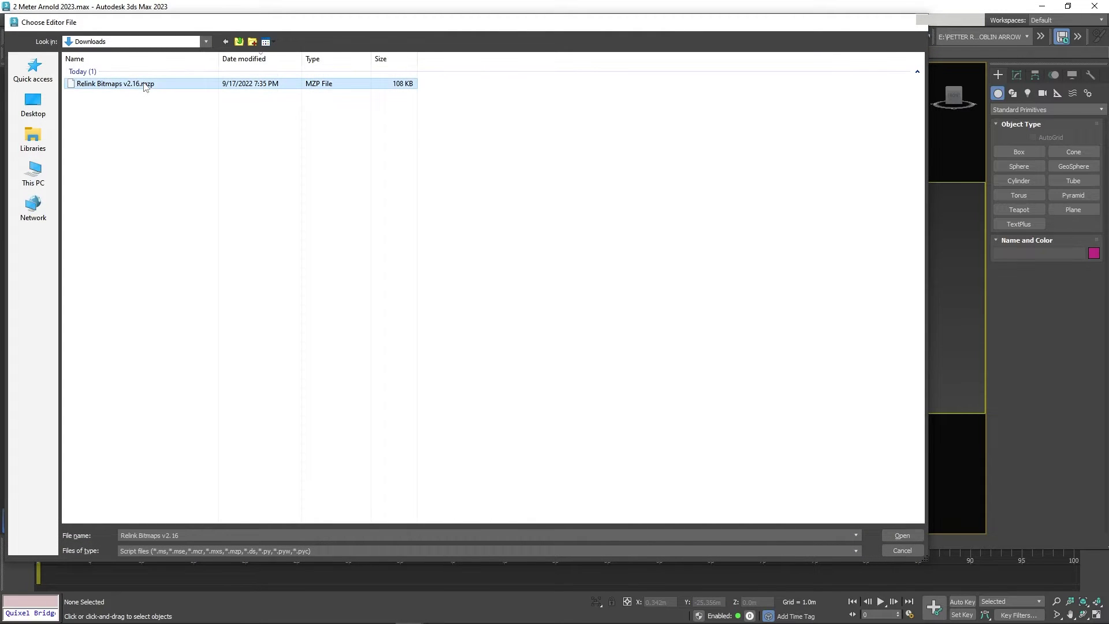
pyautogui.click(907, 532)
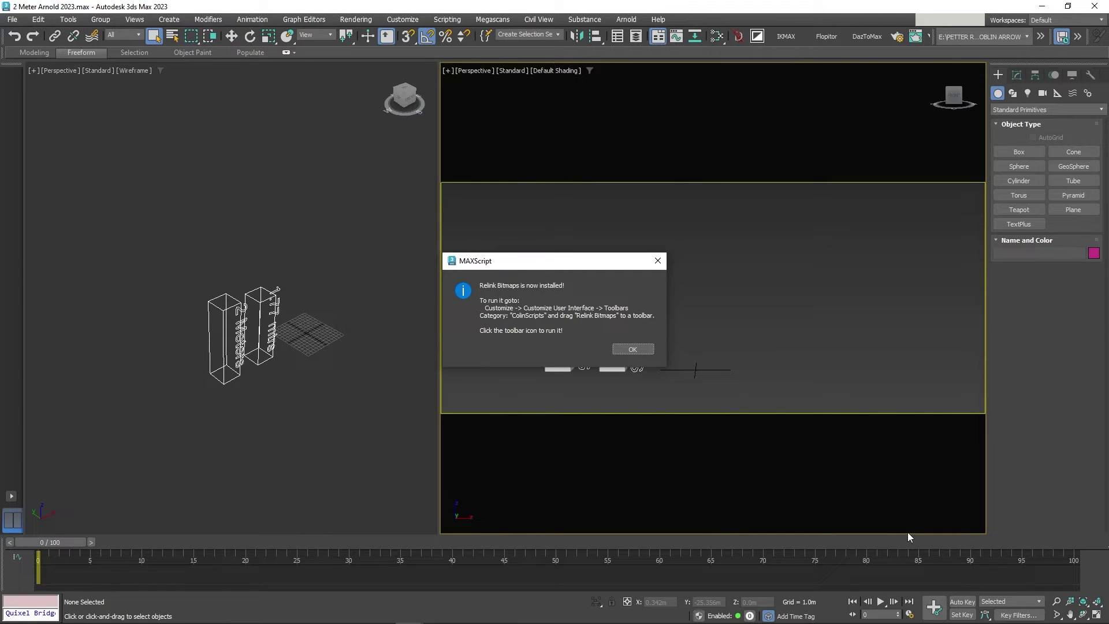
pyautogui.click(623, 350)
# - Add the Relink Bitmaps action from the ColinScripts category to the main toolbar beside Unlink through Customize User Interface
pyautogui.click(404, 21)
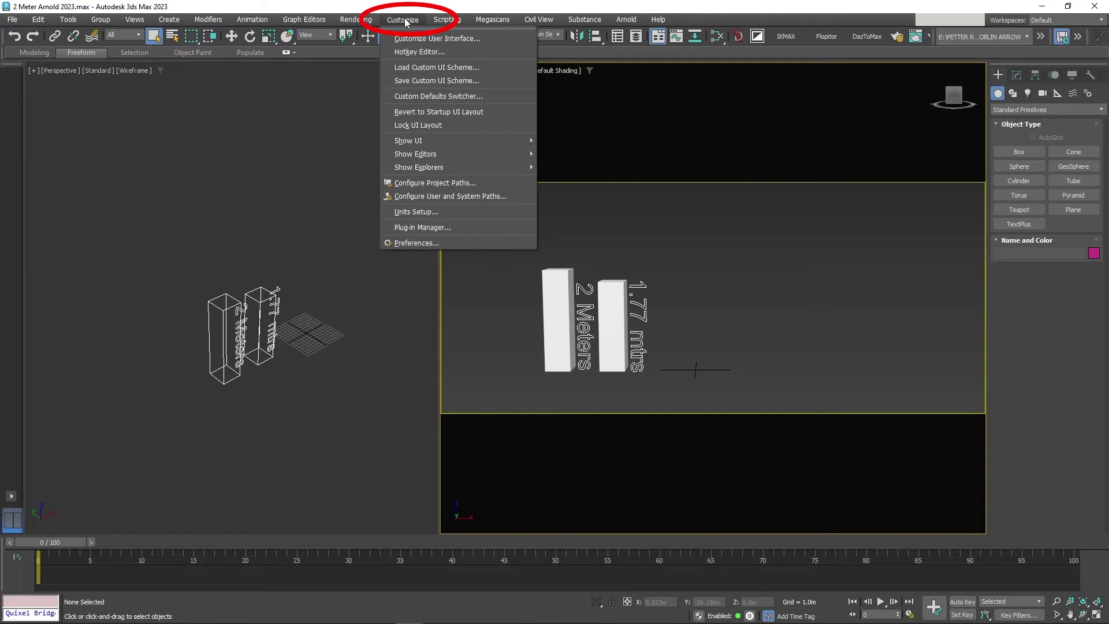
pyautogui.click(406, 38)
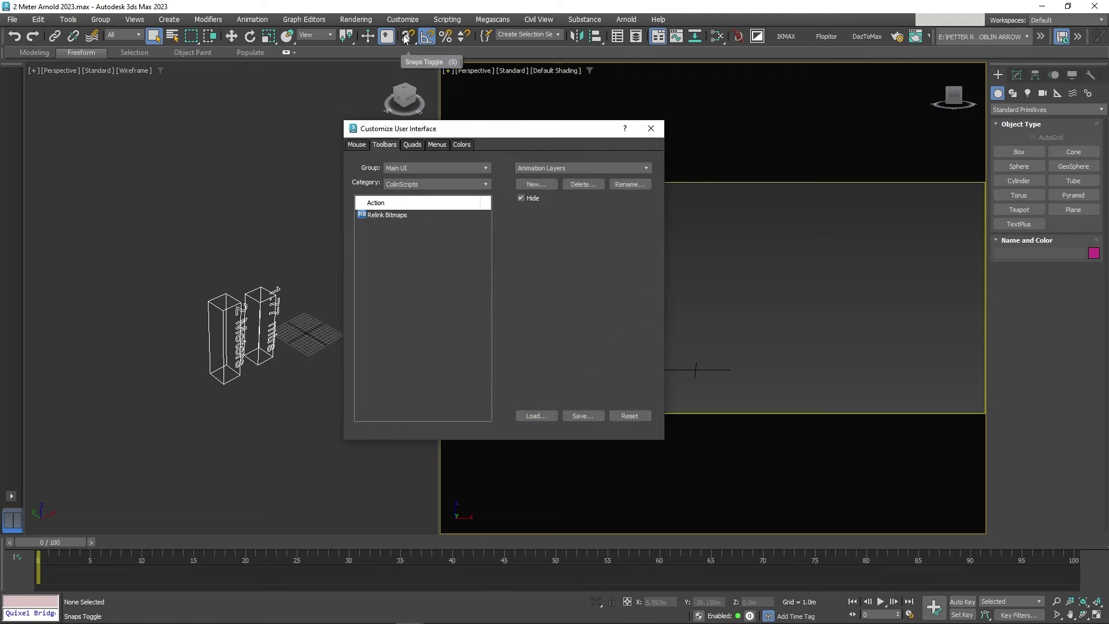
pyautogui.click(486, 184)
pyautogui.scroll(5, 485, 230)
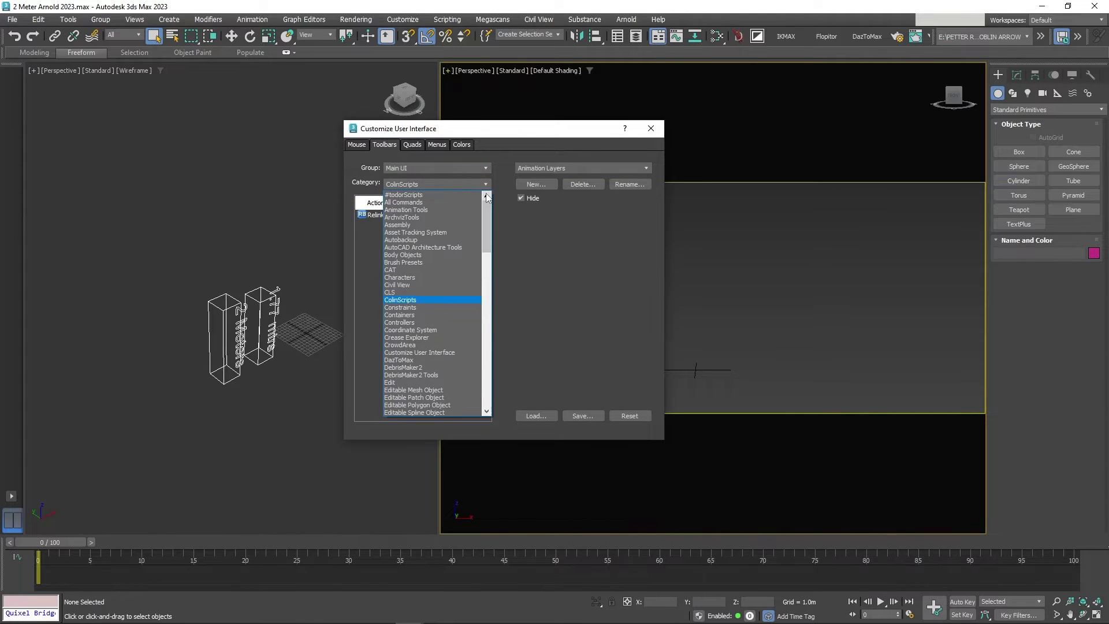
pyautogui.click(425, 300)
pyautogui.moveTo(365, 215)
pyautogui.mouseDown()
pyautogui.moveTo(243, 157)
pyautogui.moveTo(88, 43)
pyautogui.mouseUp()
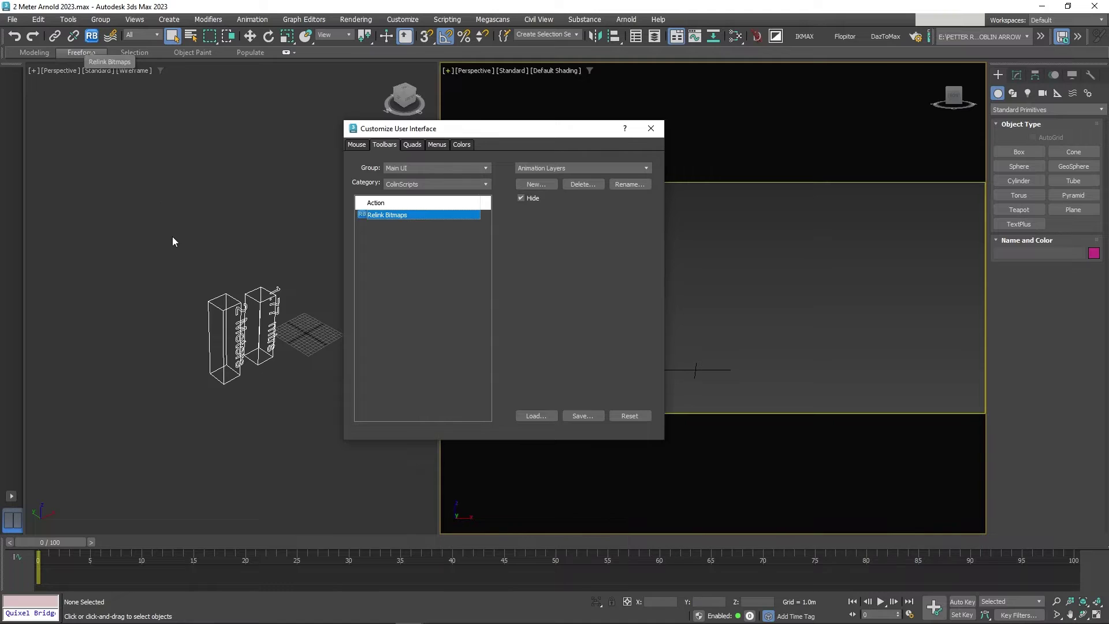
pyautogui.press('Escape')
# - Search all actions for "Reli", run Relink Bitmaps and dismiss its donation window
pyautogui.write('xRel')
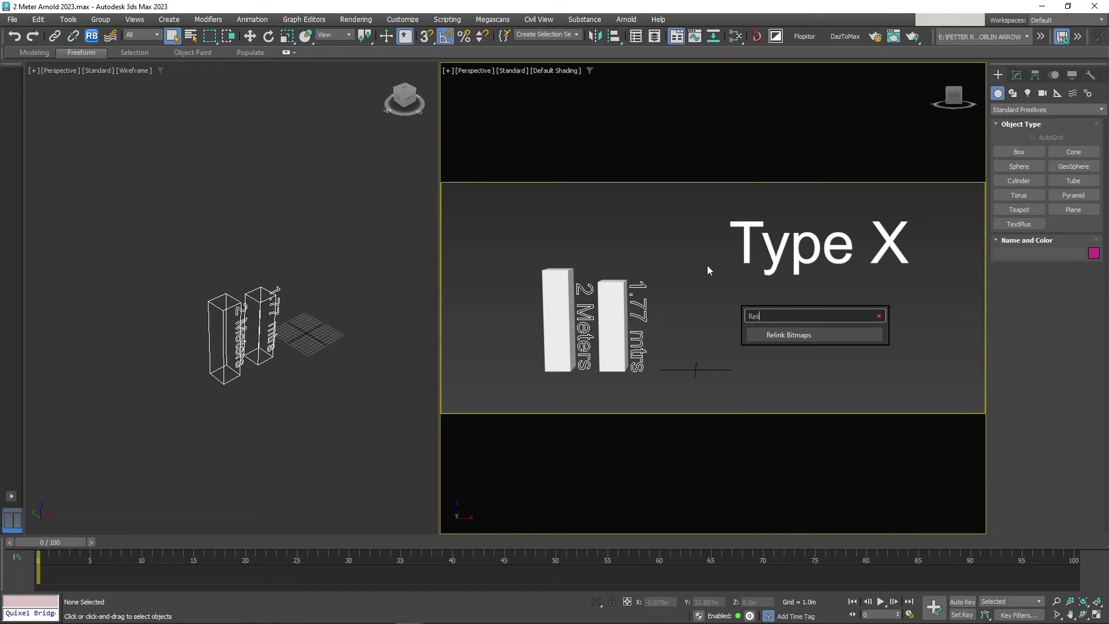
pyautogui.click(822, 337)
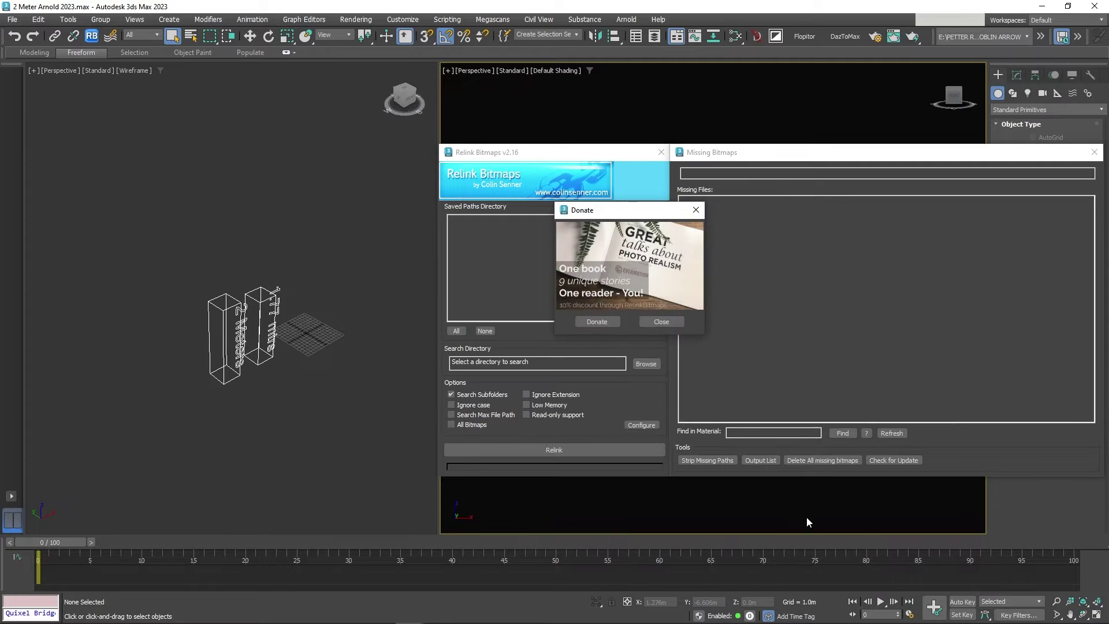
pyautogui.click(664, 320)
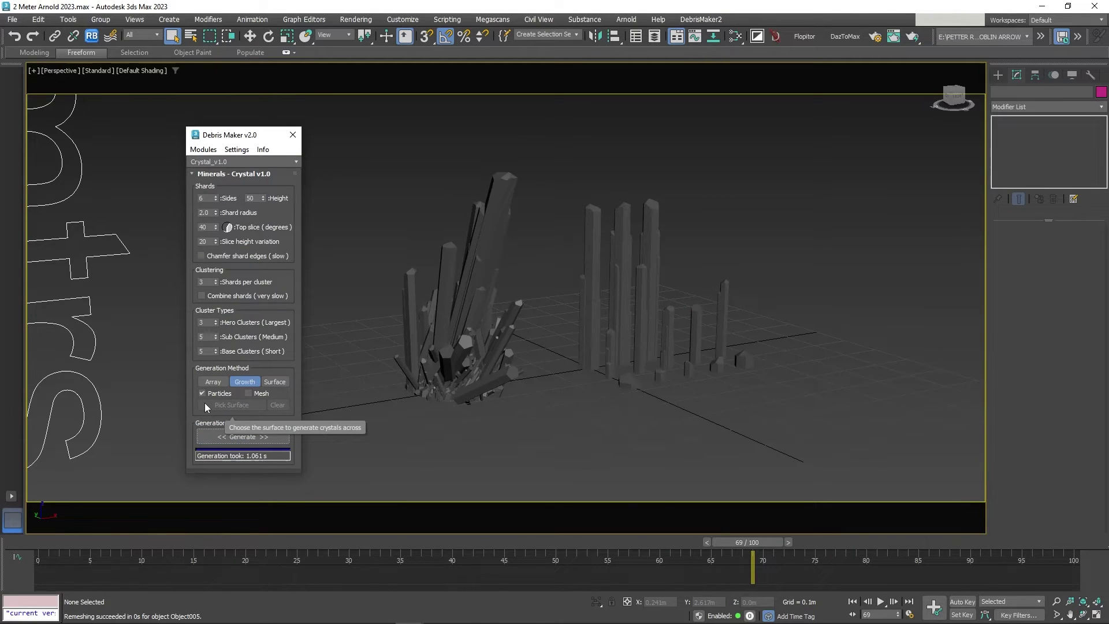
# - Play the animation with the generated crystals, and load the Pigeons_v1.0 module in Debris Maker
pyautogui.click(881, 601)
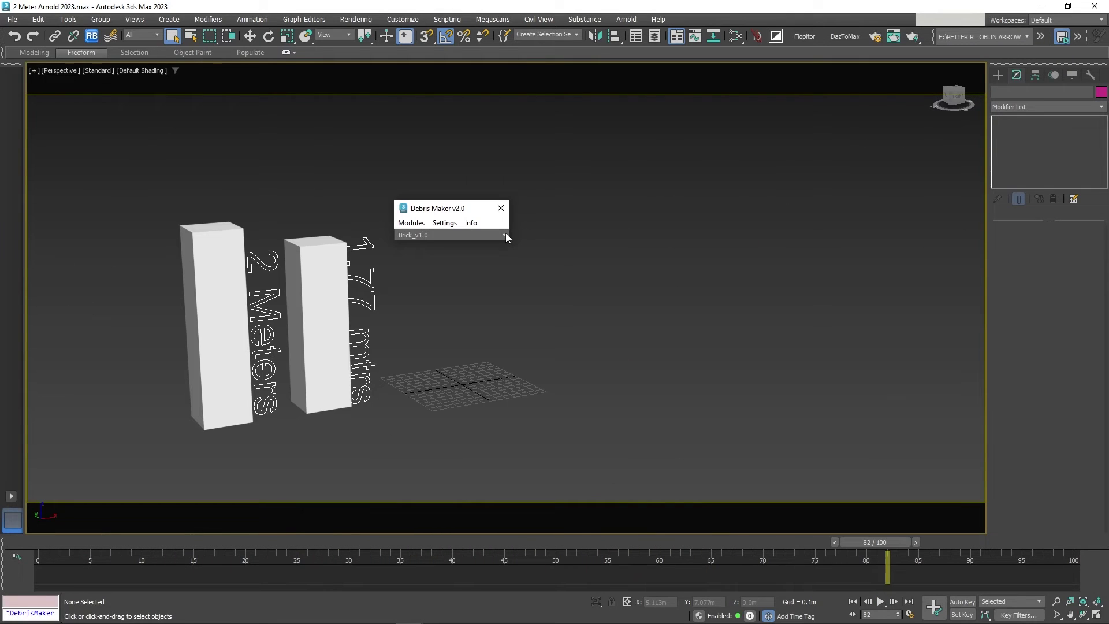
pyautogui.click(504, 235)
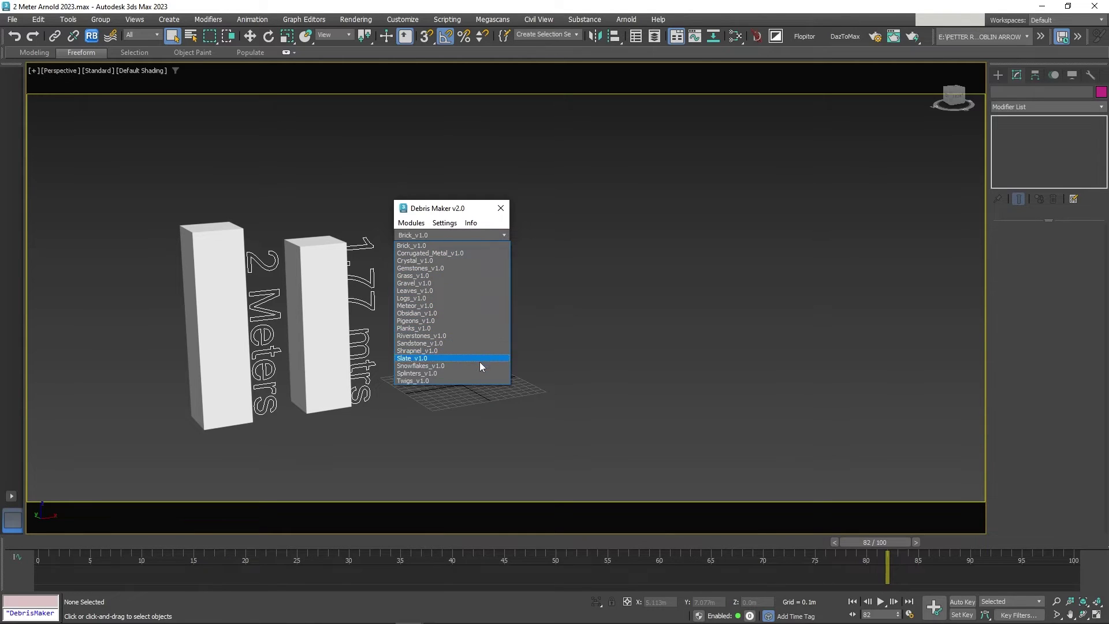
pyautogui.click(479, 320)
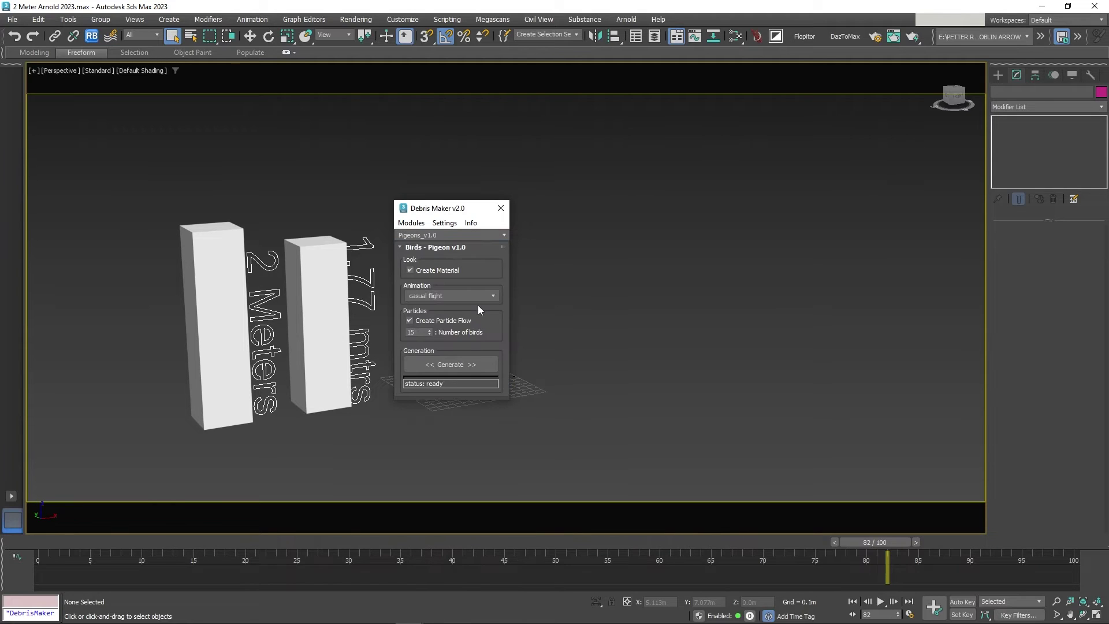
# - Set the number of birds to 20 and generate the casual flight pigeons with their particle flow
pyautogui.click(429, 329)
pyautogui.click(429, 329)
pyautogui.click(429, 329)
pyautogui.click(429, 330)
pyautogui.click(429, 329)
pyautogui.click(463, 368)
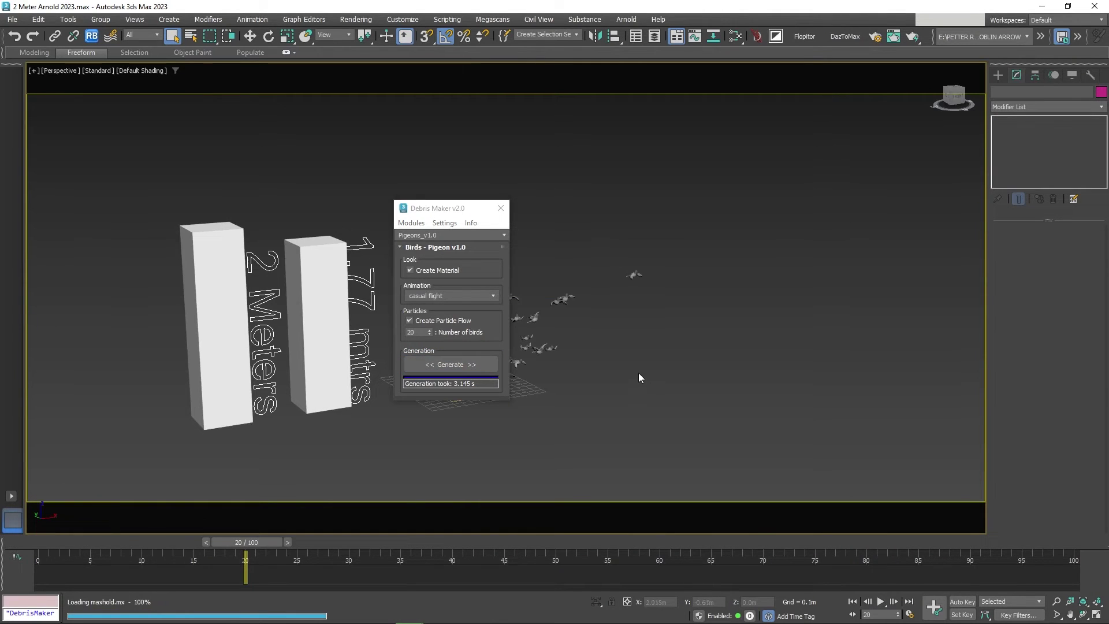
# - Close Debris Maker and play the pigeon flight animation from frame 0
pyautogui.click(501, 208)
pyautogui.moveTo(256, 542); pyautogui.dragTo(40, 541)
pyautogui.click(881, 600)
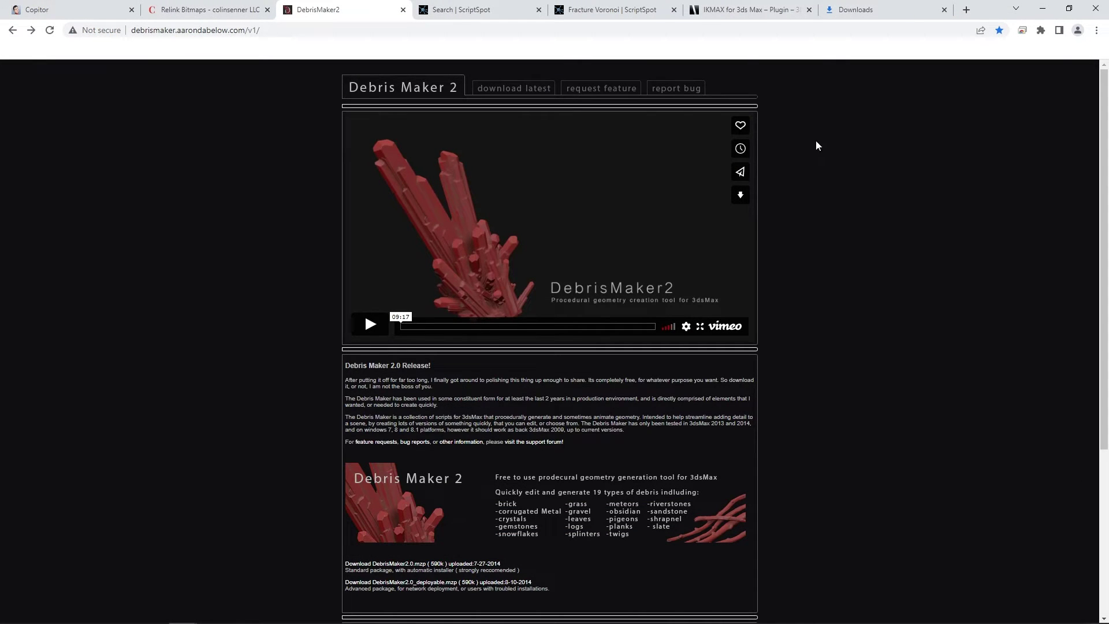
# - Download the latest Debris Maker 2 from its web page and install DebrisMaker2.0.mzp by dropping it into the 3ds Max viewport
pyautogui.click(532, 88)
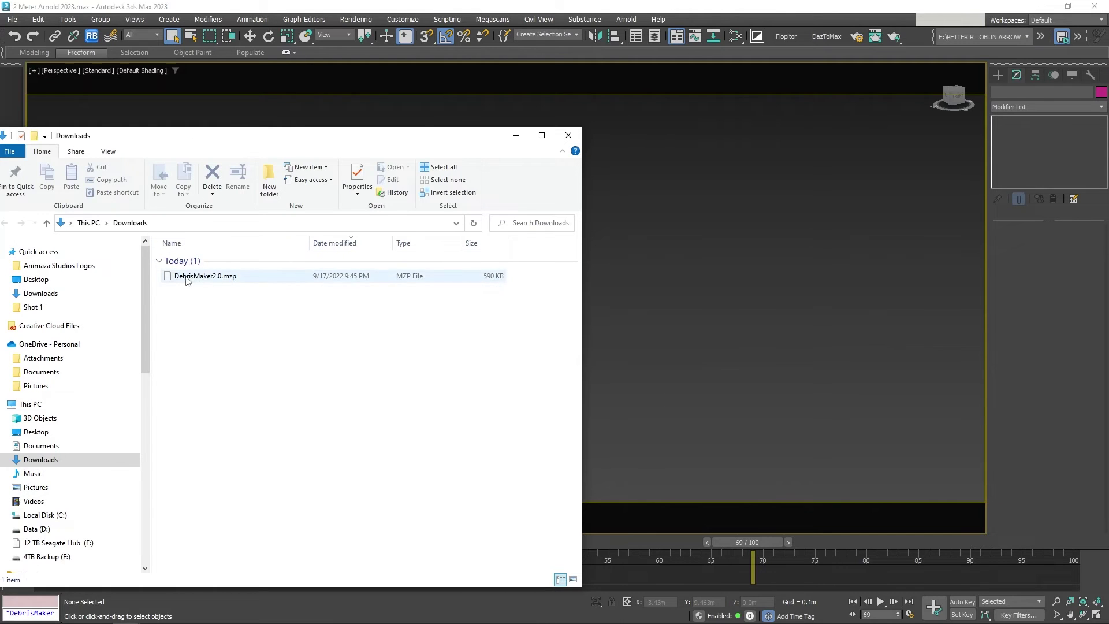
pyautogui.moveTo(193, 278); pyautogui.dragTo(732, 307)
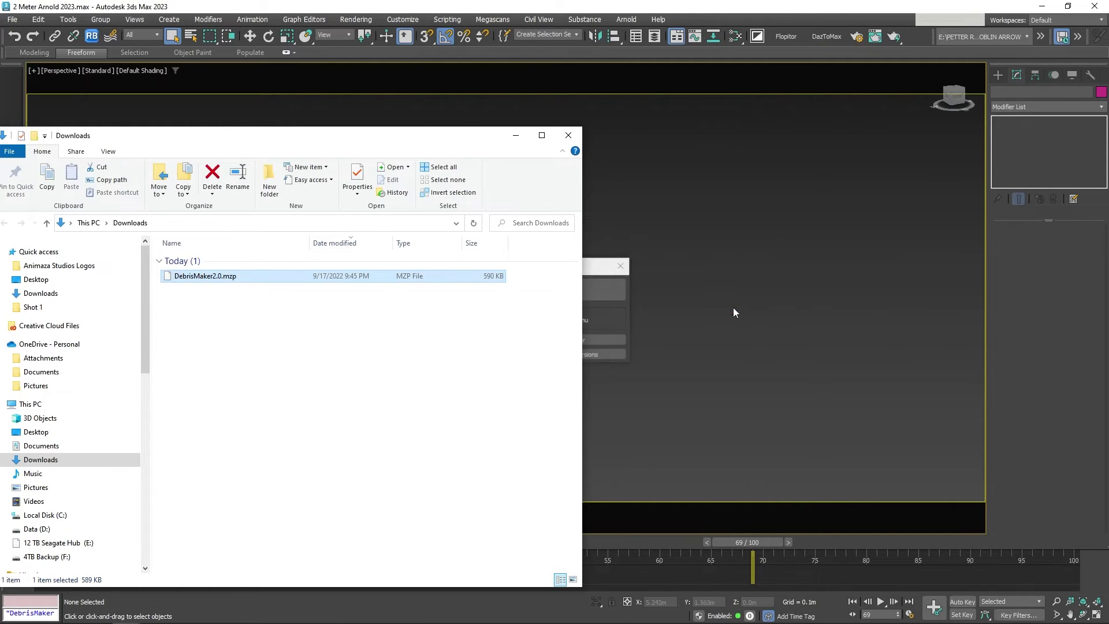
pyautogui.click(518, 136)
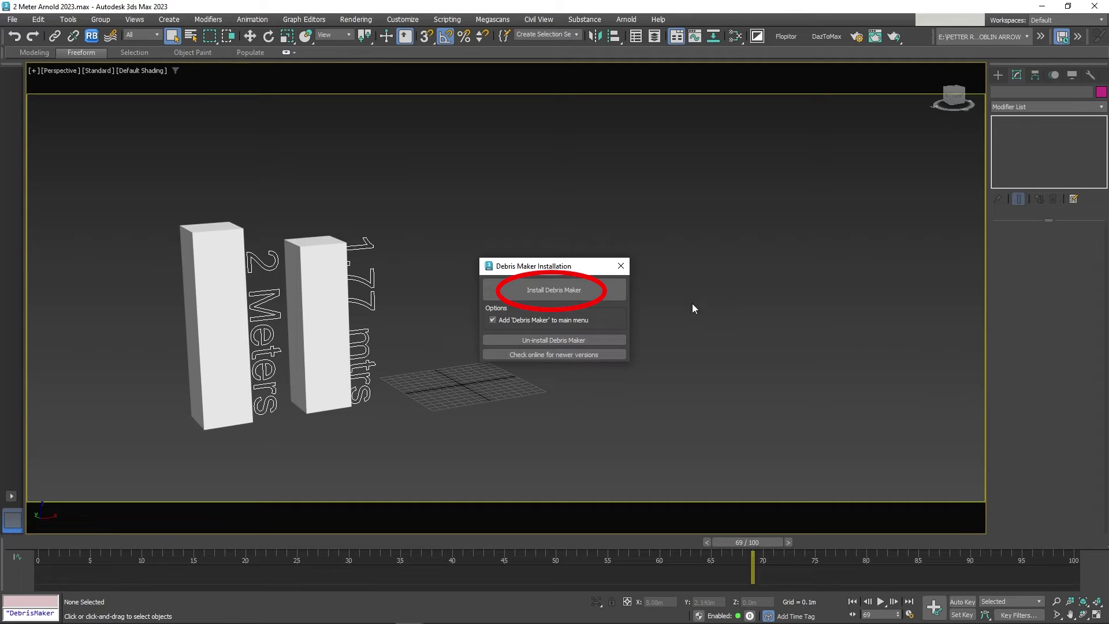
pyautogui.click(566, 291)
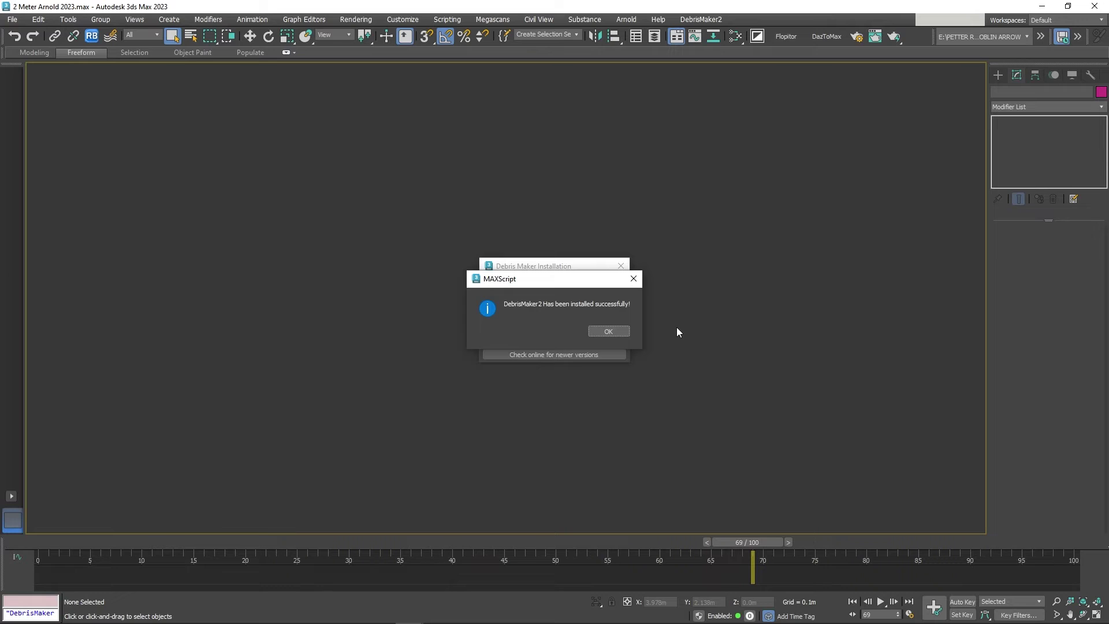
pyautogui.click(608, 331)
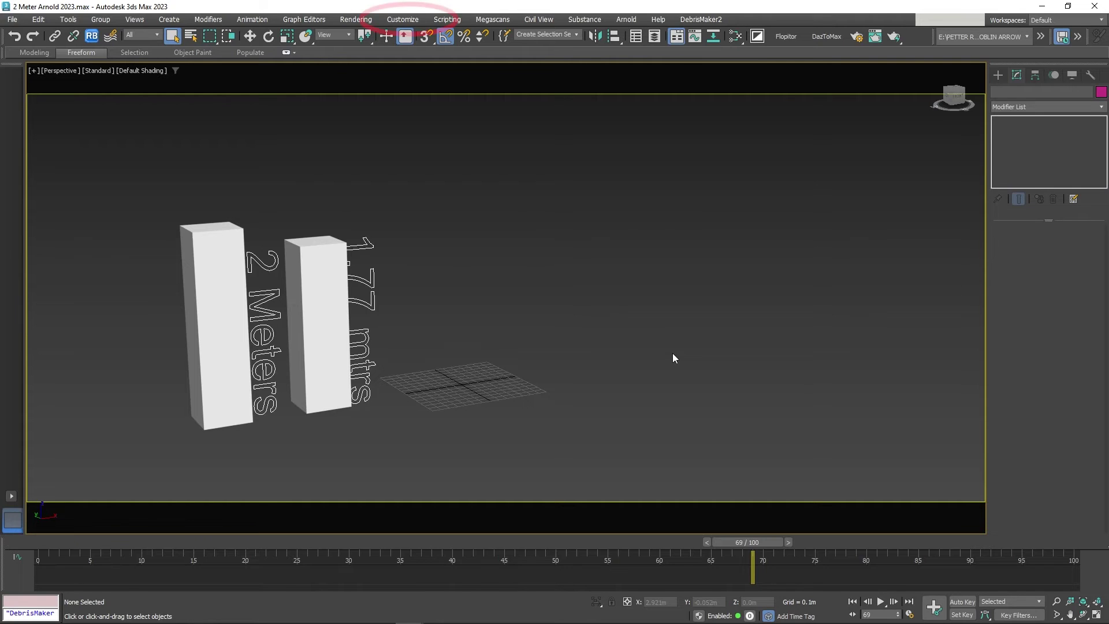
# - Add the DebrisMaker2 action from the DebrisMaker2 Tools category to the main toolbar before Flopitor through Customize User Interface
pyautogui.click(403, 19)
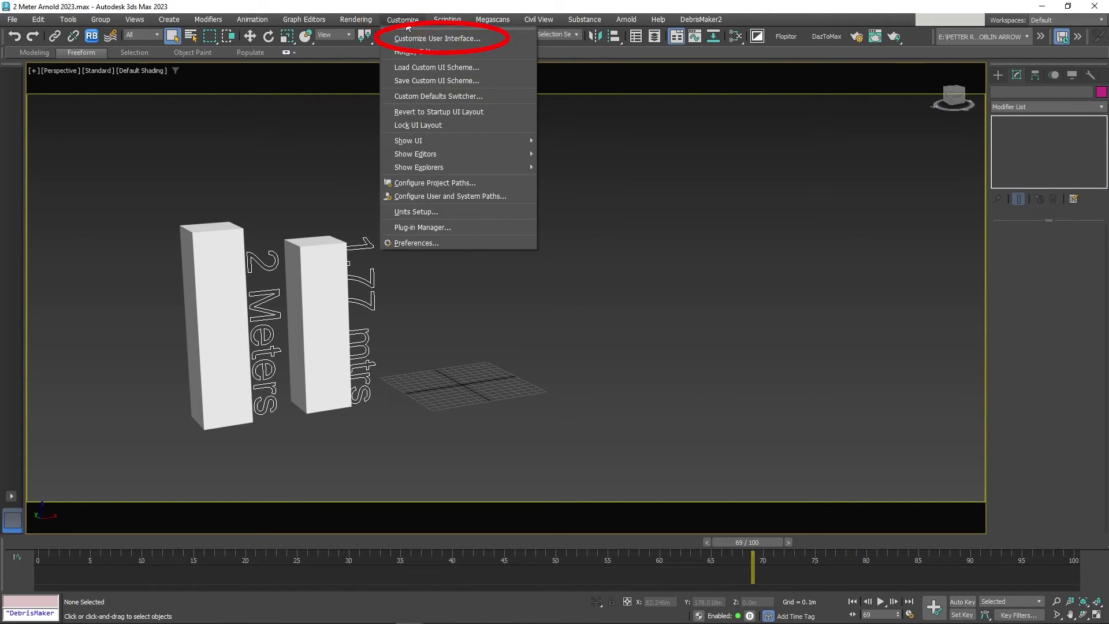
pyautogui.click(410, 36)
pyautogui.click(485, 183)
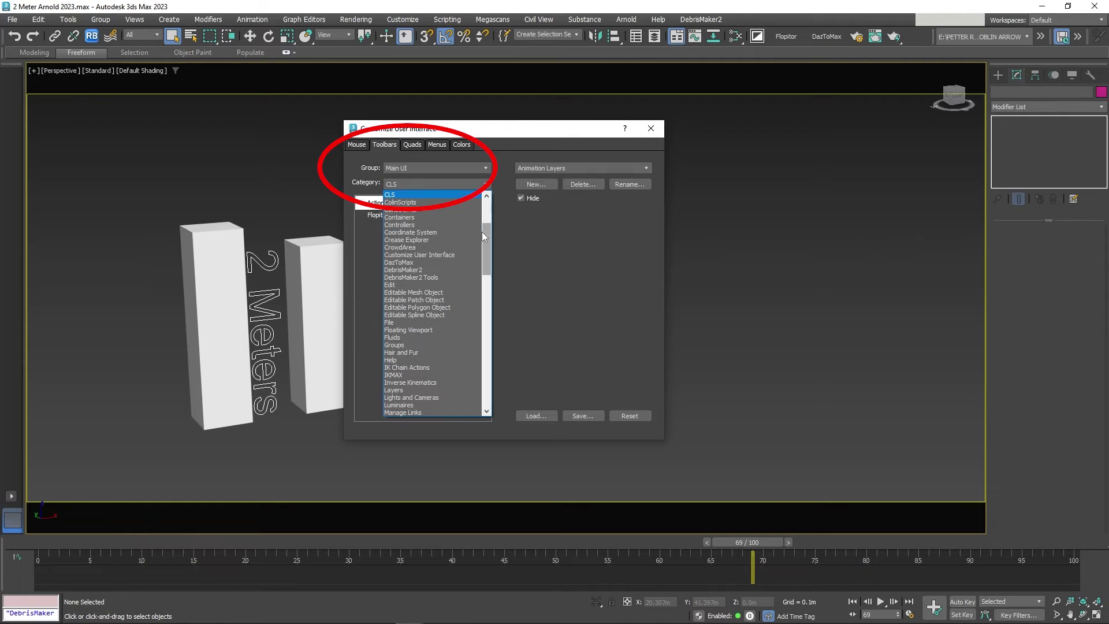
pyautogui.click(448, 276)
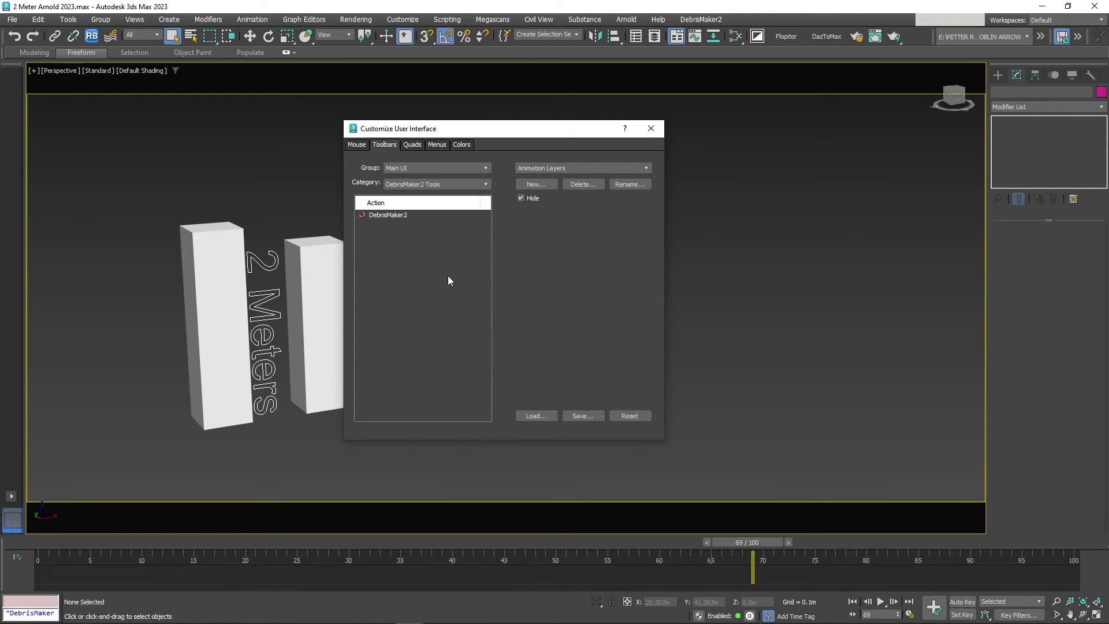
pyautogui.click(390, 217)
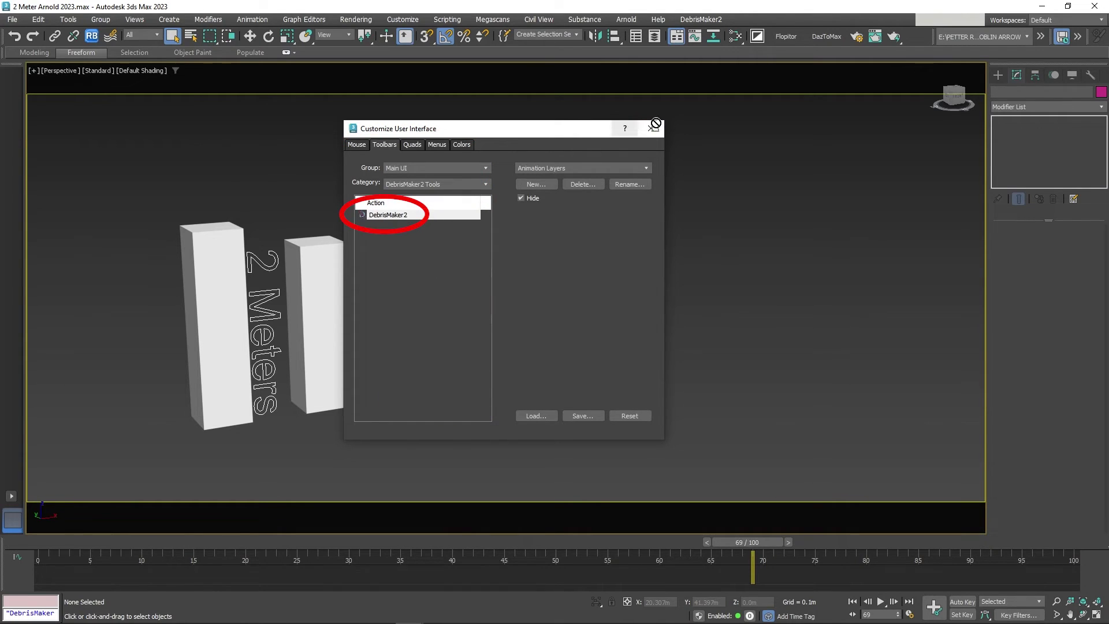
pyautogui.moveTo(769, 40); pyautogui.dragTo(769, 39)
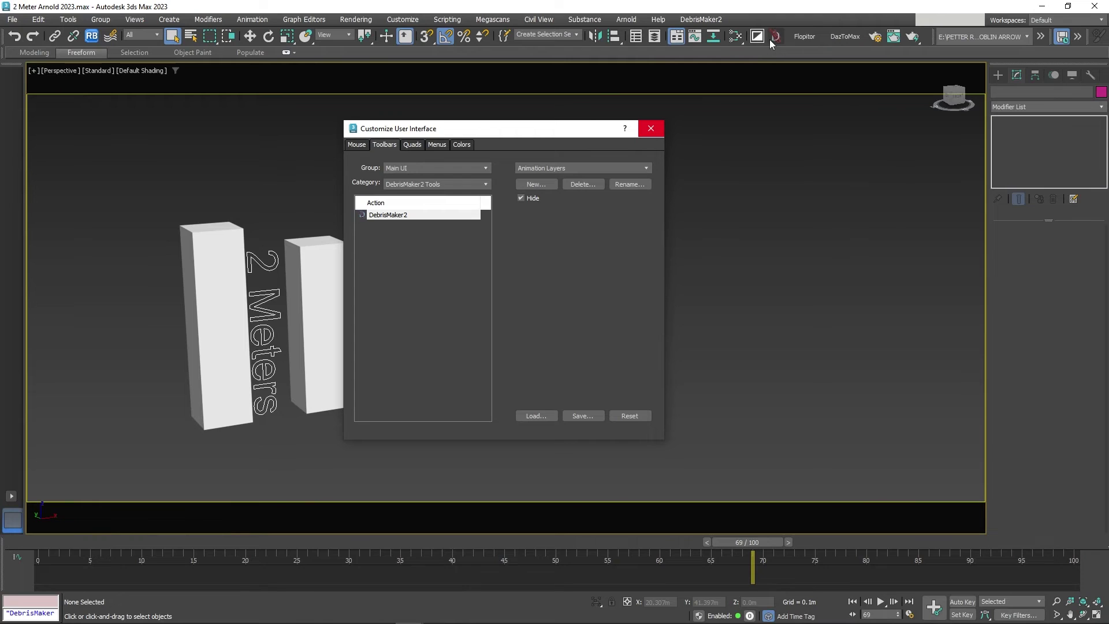
pyautogui.click(651, 129)
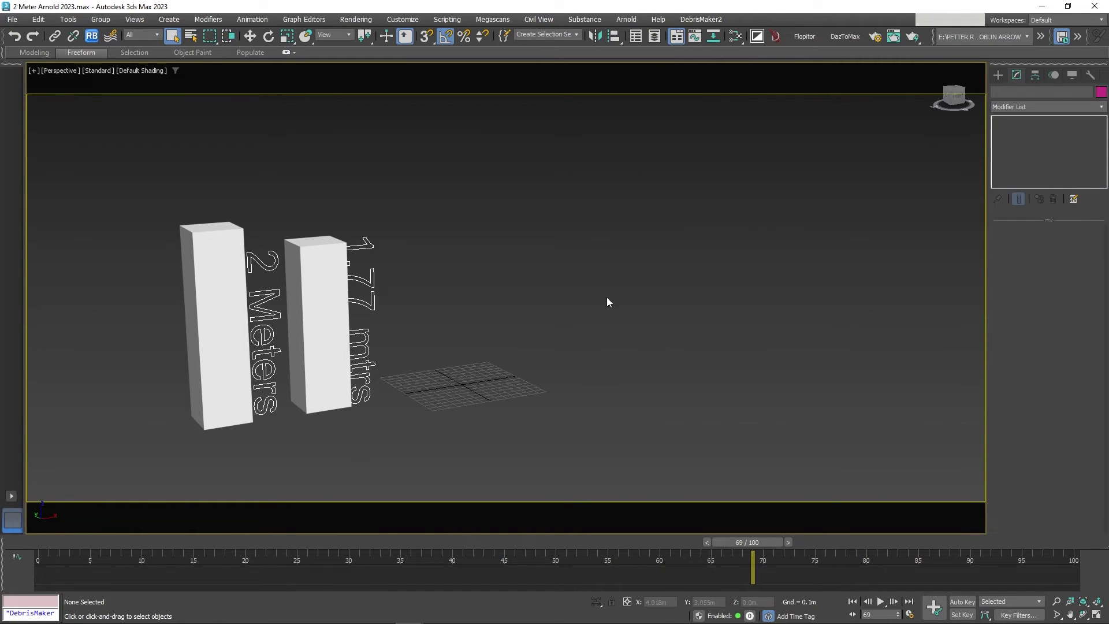
# - Search all actions for "debri", run LaunchDebrisMaker and open the list of Debris Maker modules
pyautogui.press('x')
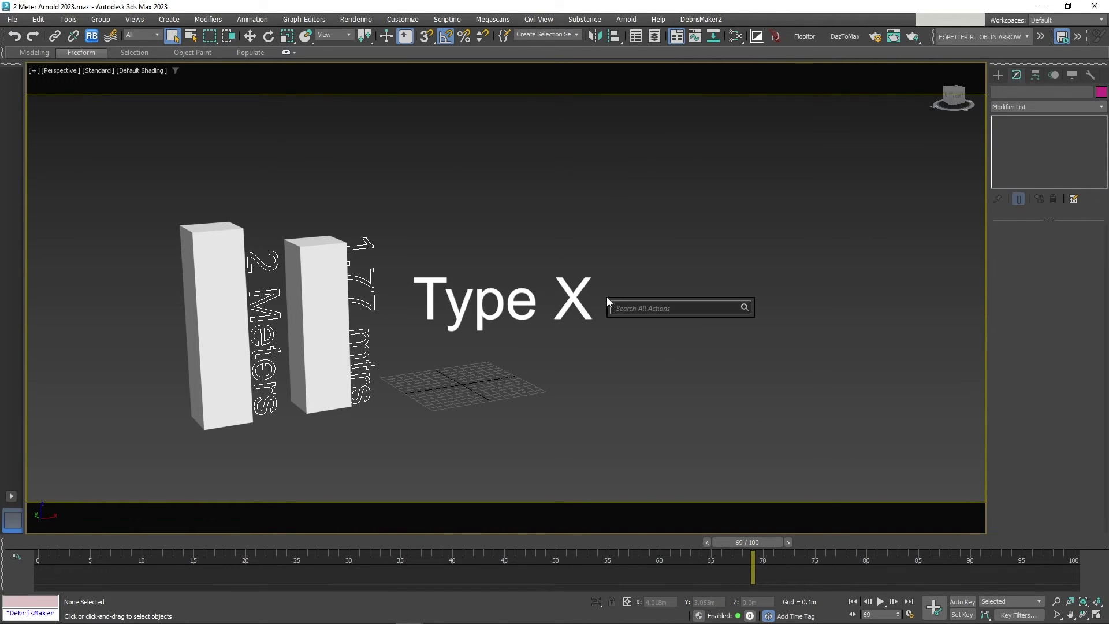
pyautogui.write('deb')
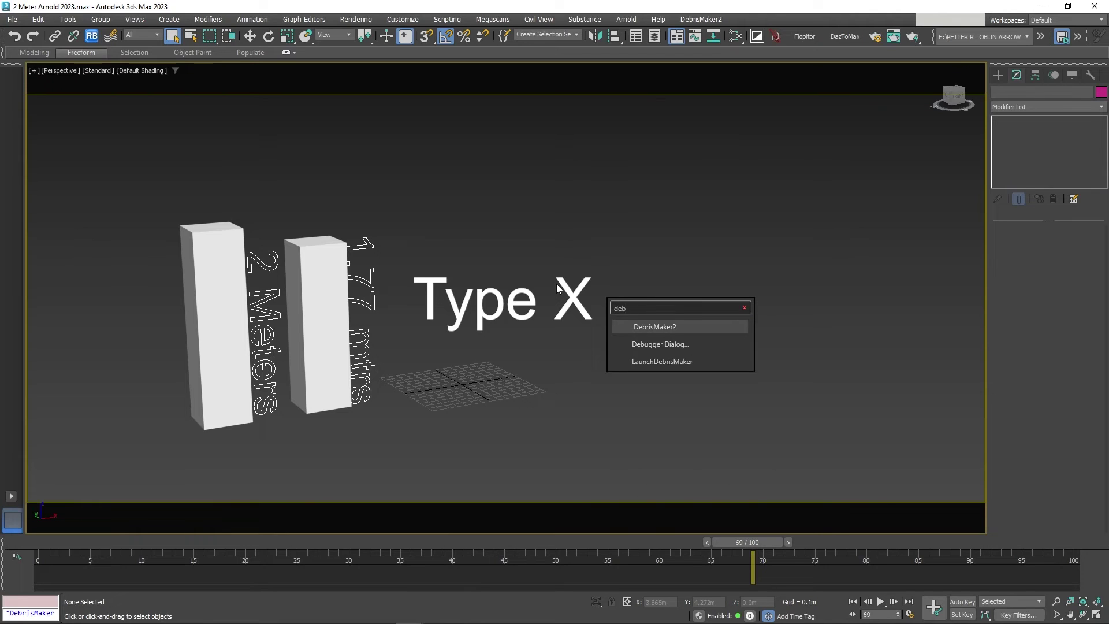
pyautogui.write('ri')
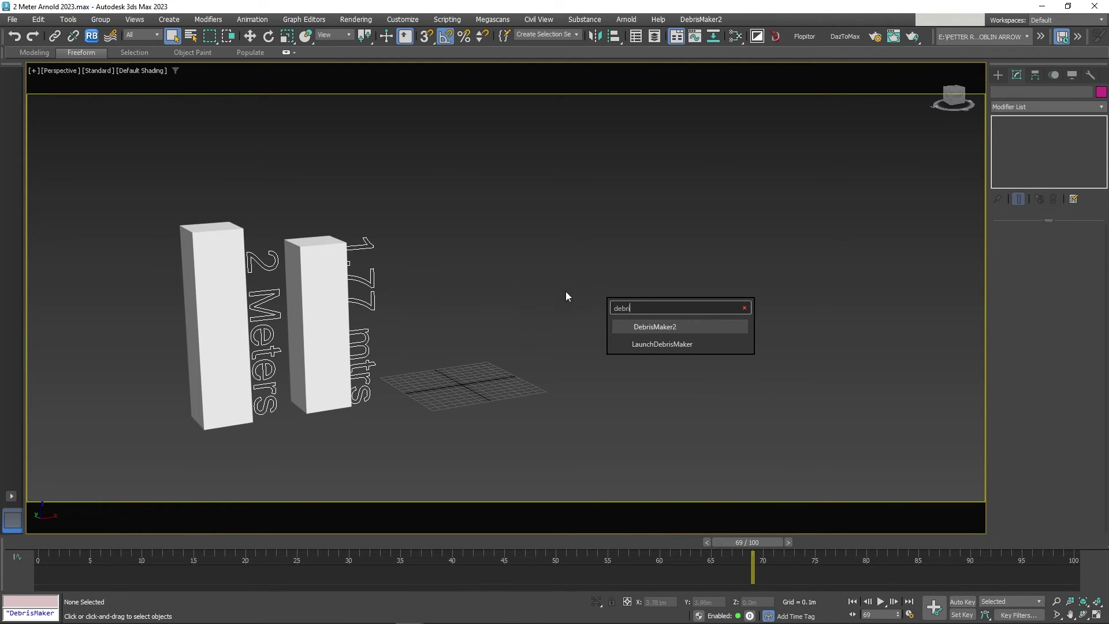
pyautogui.click(663, 344)
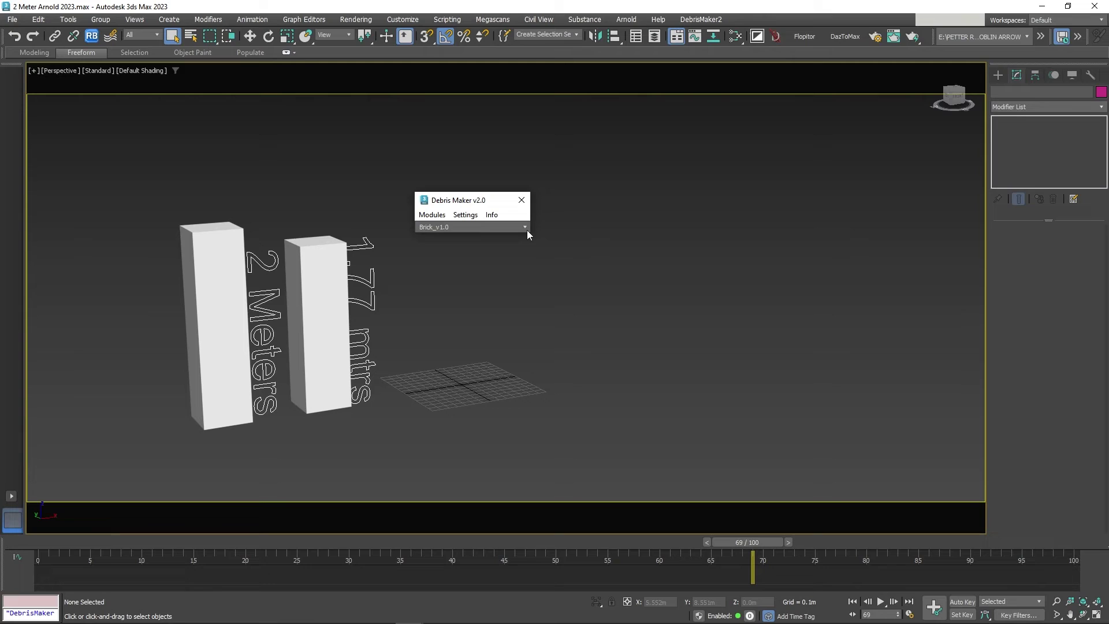
pyautogui.click(524, 228)
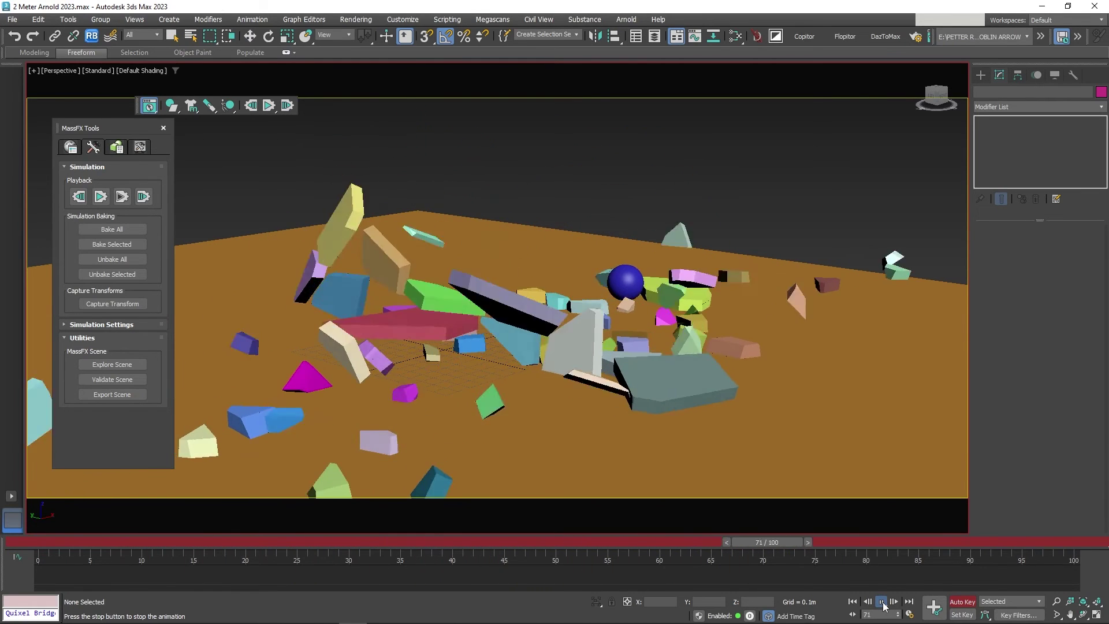
# - Stop the debris animation, pick the wall box Box003 as the fracture object and break it into 15 multi-coloured parts
pyautogui.click(882, 602)
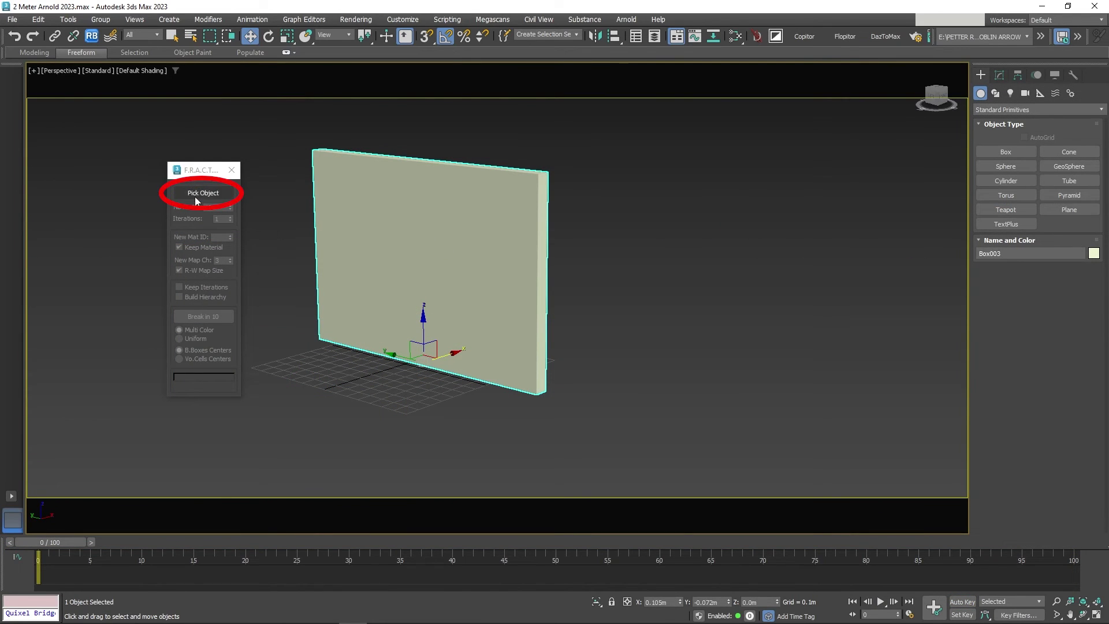
pyautogui.click(195, 195)
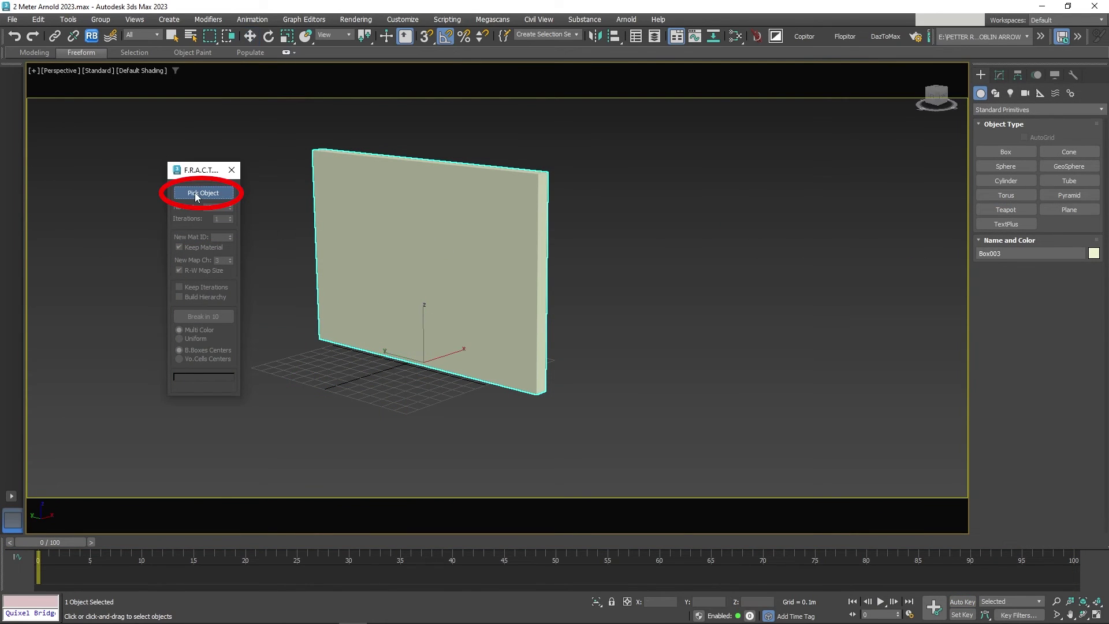
pyautogui.click(444, 245)
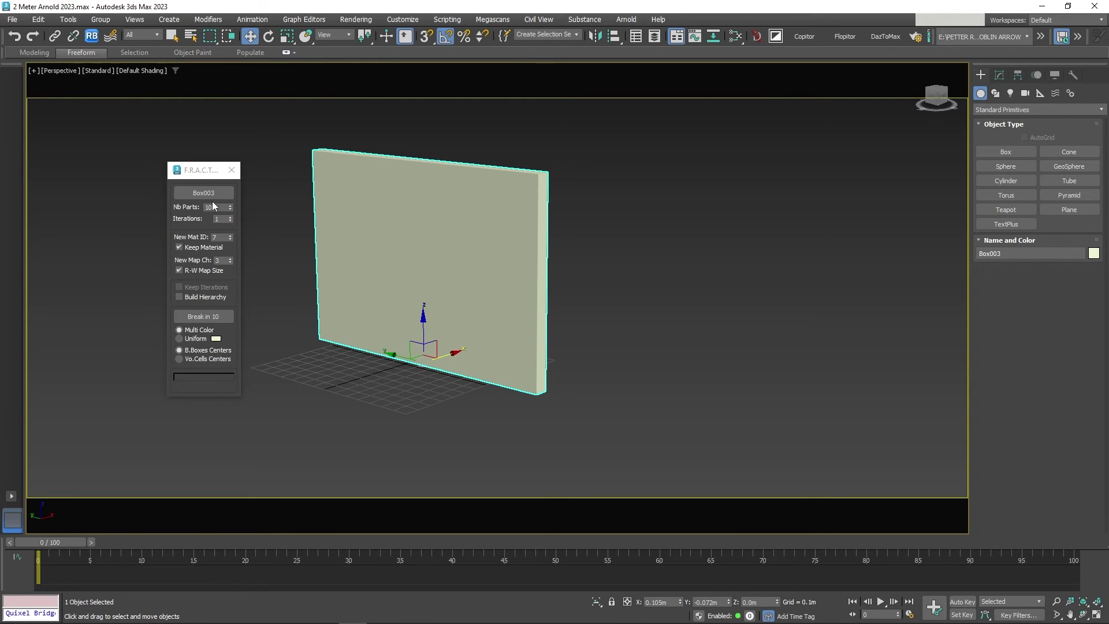
pyautogui.click(231, 205)
pyautogui.click(231, 205)
pyautogui.click(204, 316)
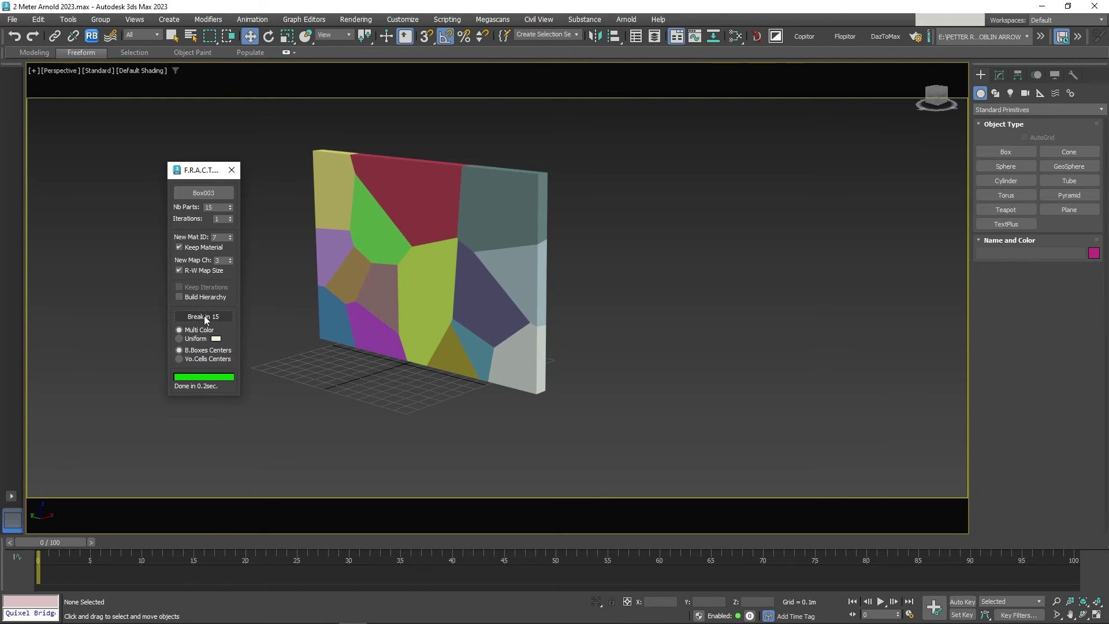
# - Select the wall's fractured pieces one by one to examine them as separate objects and check their modifier stack
pyautogui.click(400, 184)
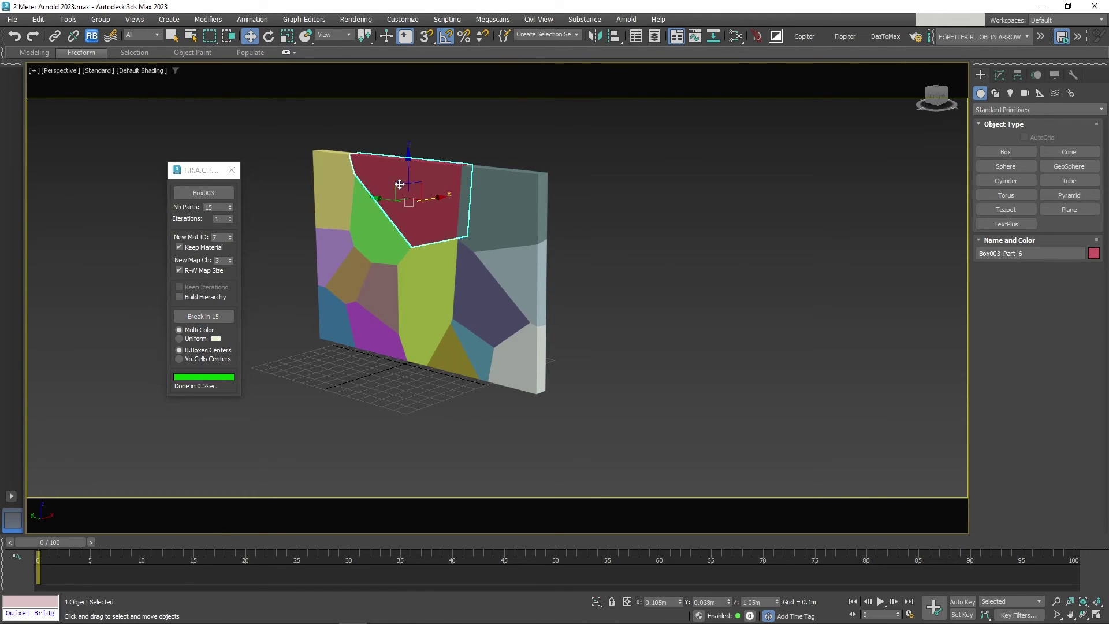
pyautogui.click(998, 75)
pyautogui.click(495, 198)
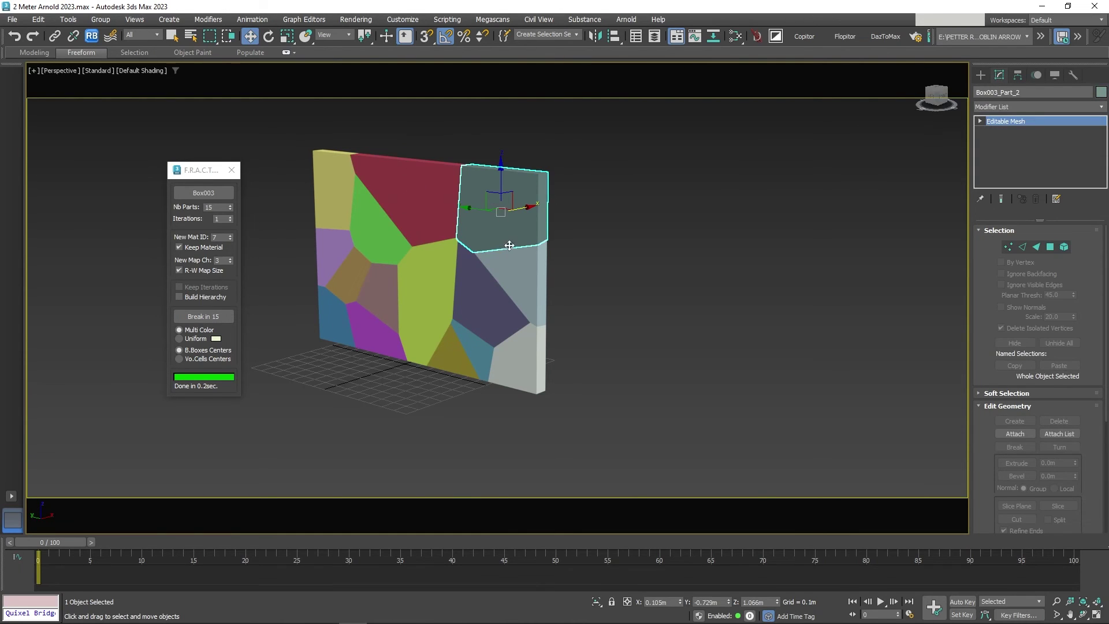
pyautogui.click(512, 263)
pyautogui.click(491, 286)
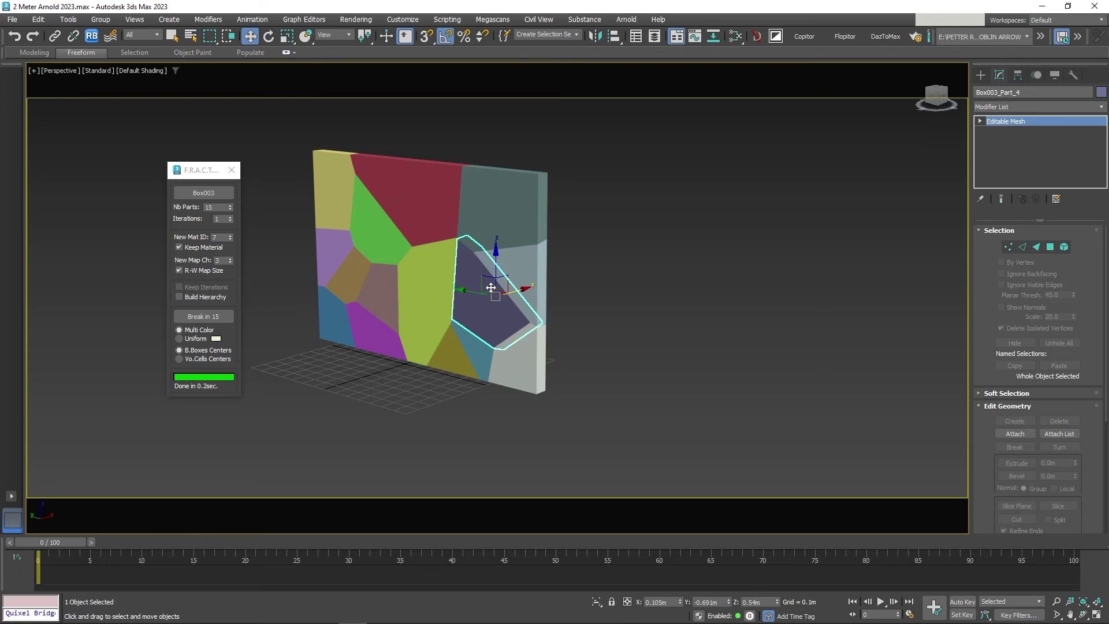
pyautogui.click(438, 283)
pyautogui.click(383, 281)
pyautogui.click(359, 280)
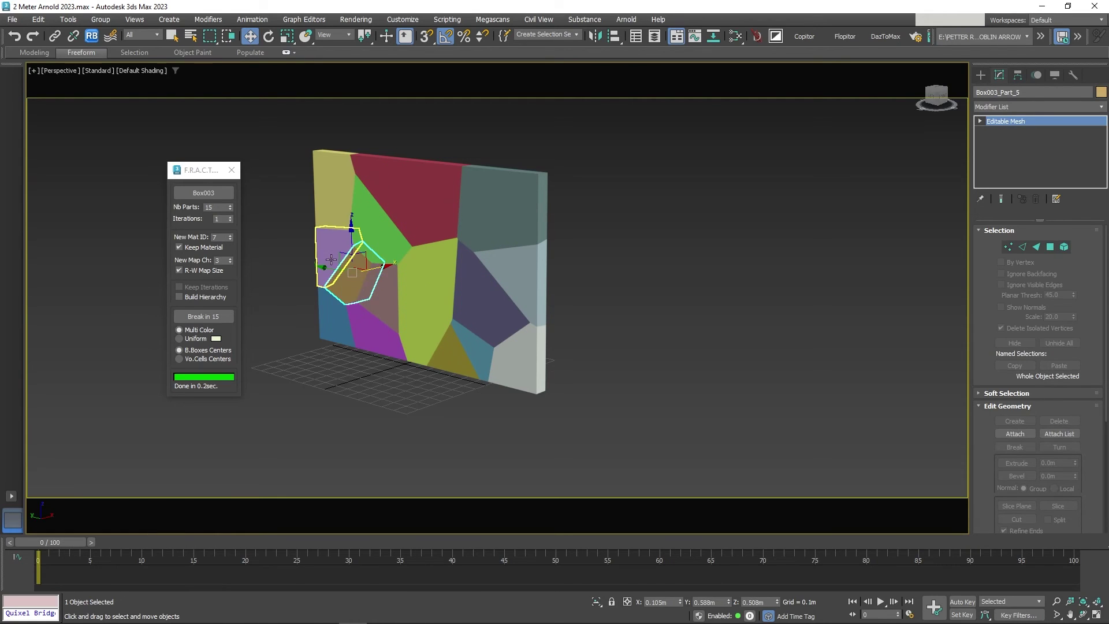
pyautogui.click(332, 259)
pyautogui.click(331, 217)
pyautogui.click(442, 290)
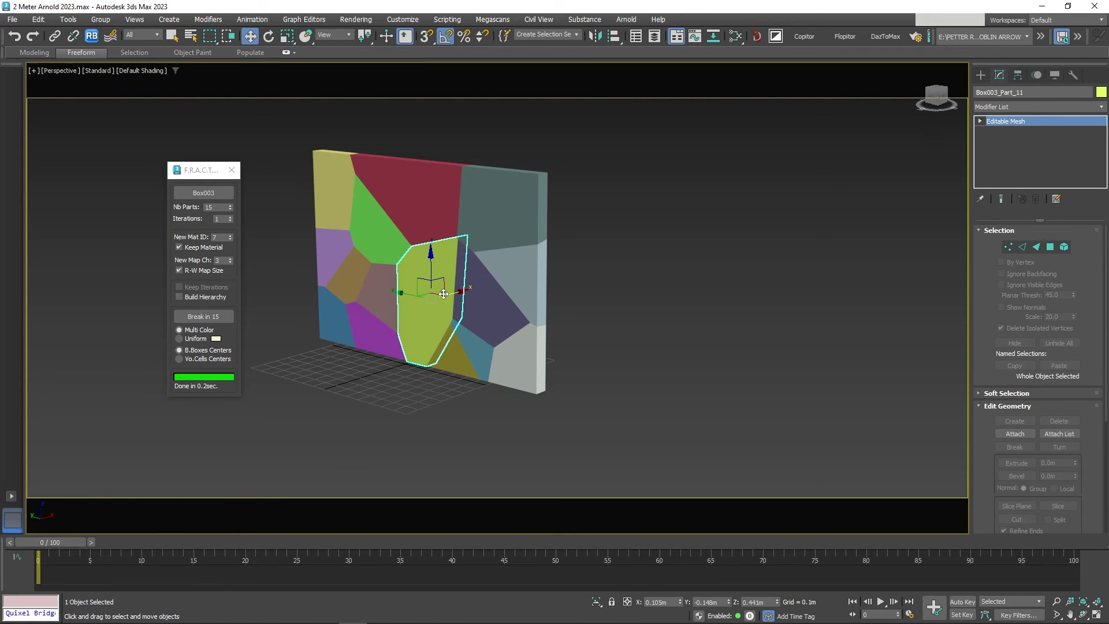
# - Pick the large yellow-green centre piece, Box003_Part_11, as the fracture object and break it into 15 parts
pyautogui.click(201, 195)
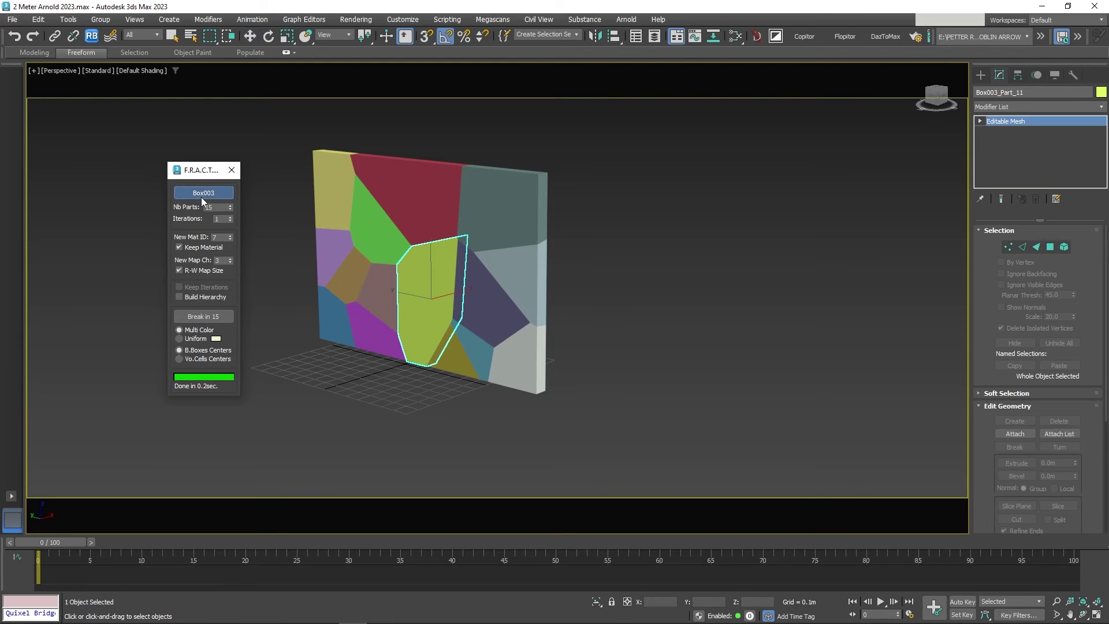
pyautogui.click(414, 279)
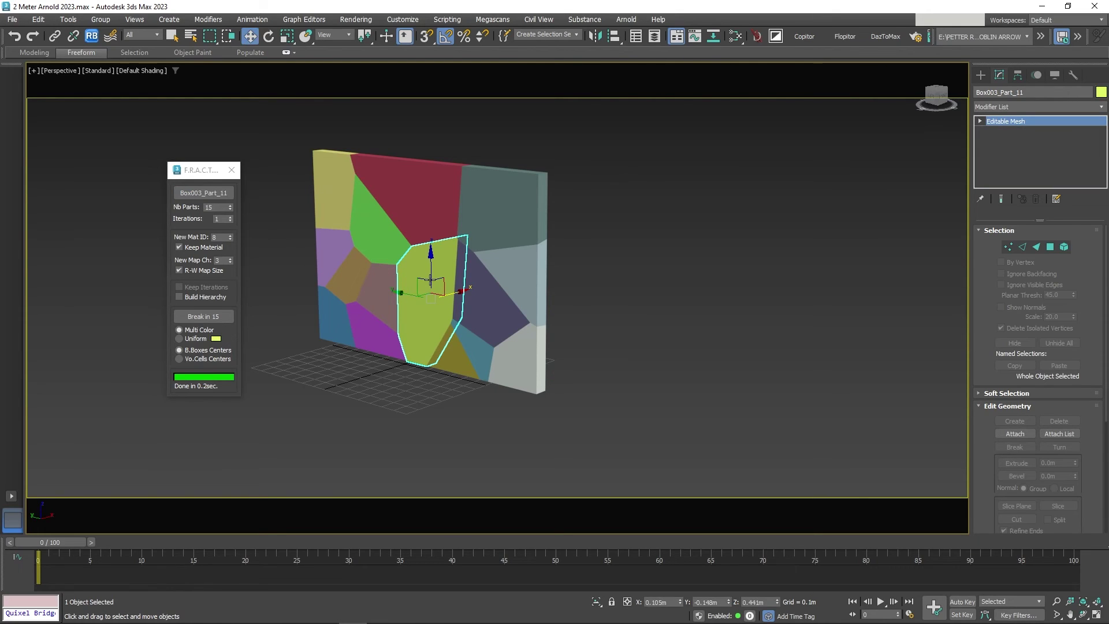
pyautogui.click(204, 319)
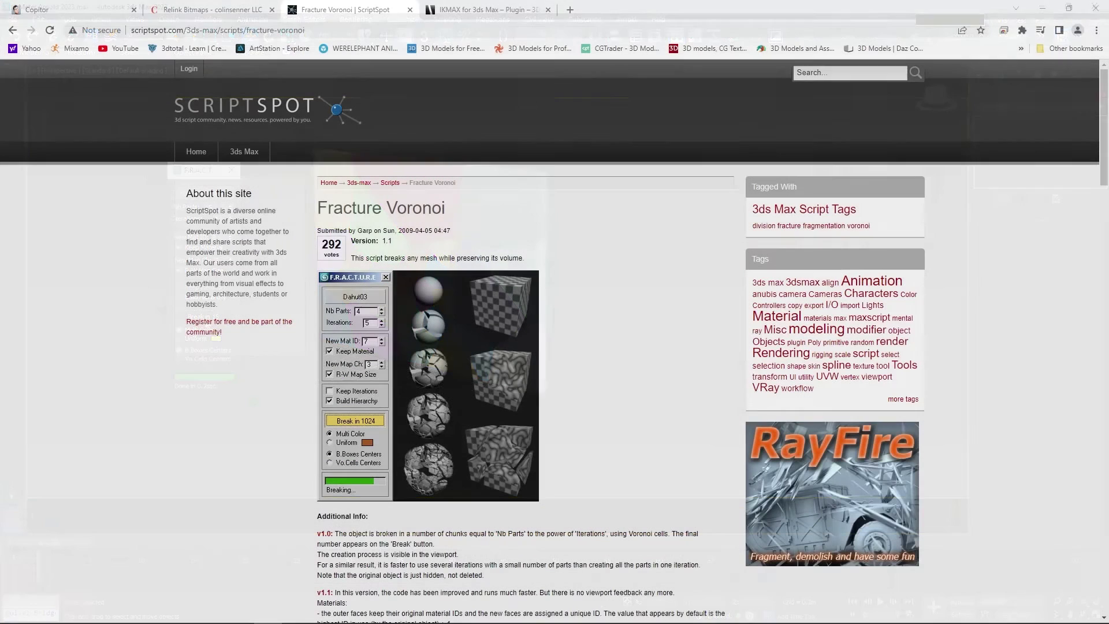
# - Download FractureVoronoi_v1.1.ms from its ScriptSpot page and run it by dropping the file into the 3ds Max viewport
pyautogui.scroll(-6, 101, 292)
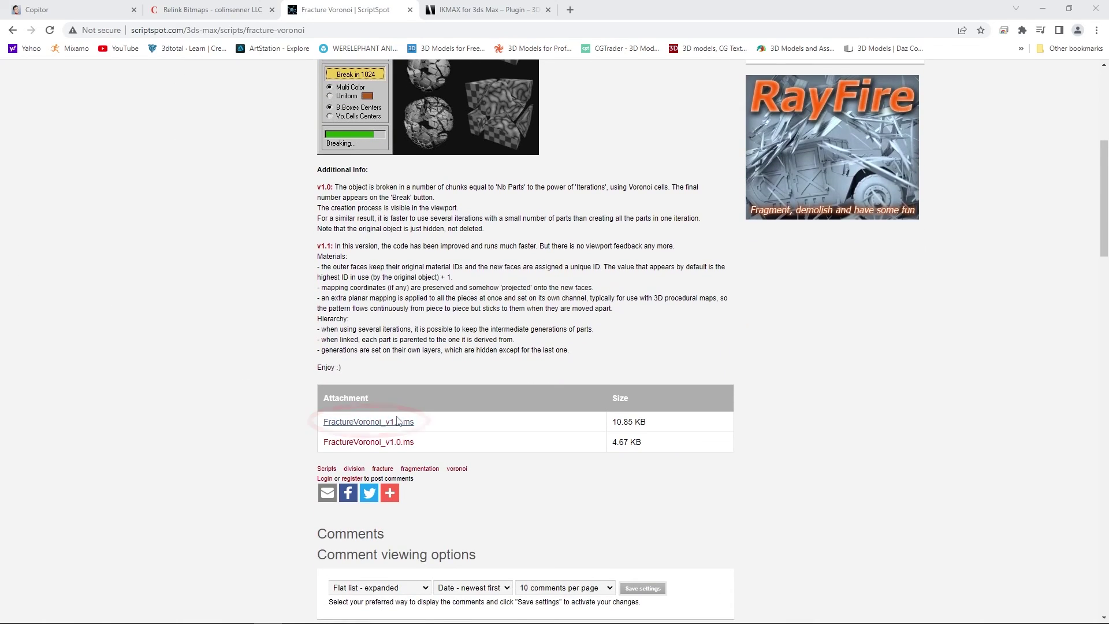
pyautogui.click(388, 427)
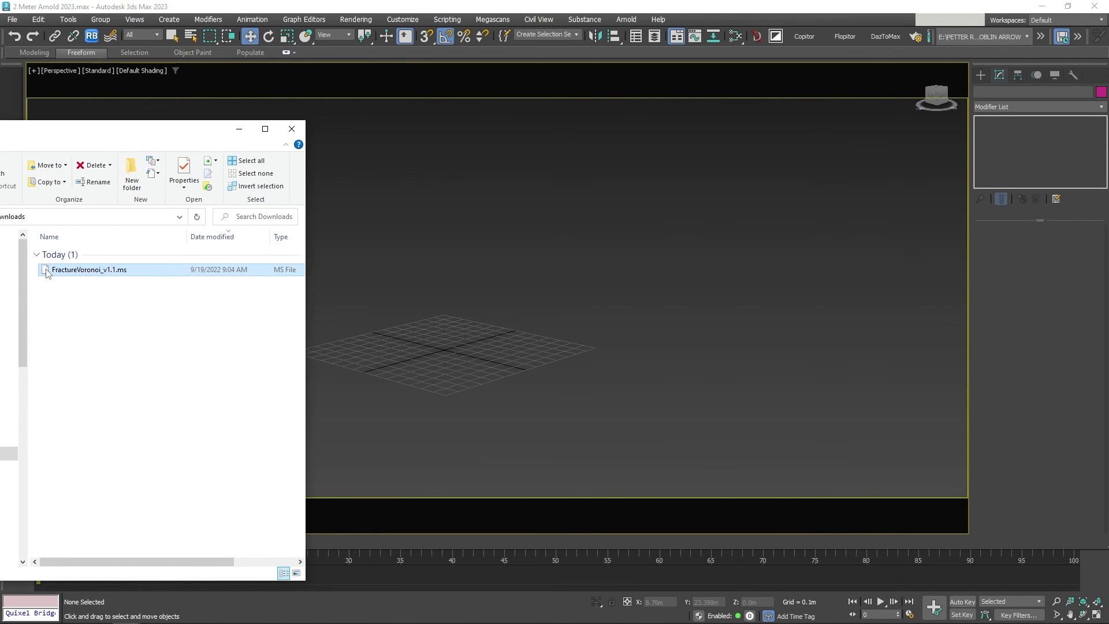
pyautogui.moveTo(46, 272); pyautogui.dragTo(568, 333)
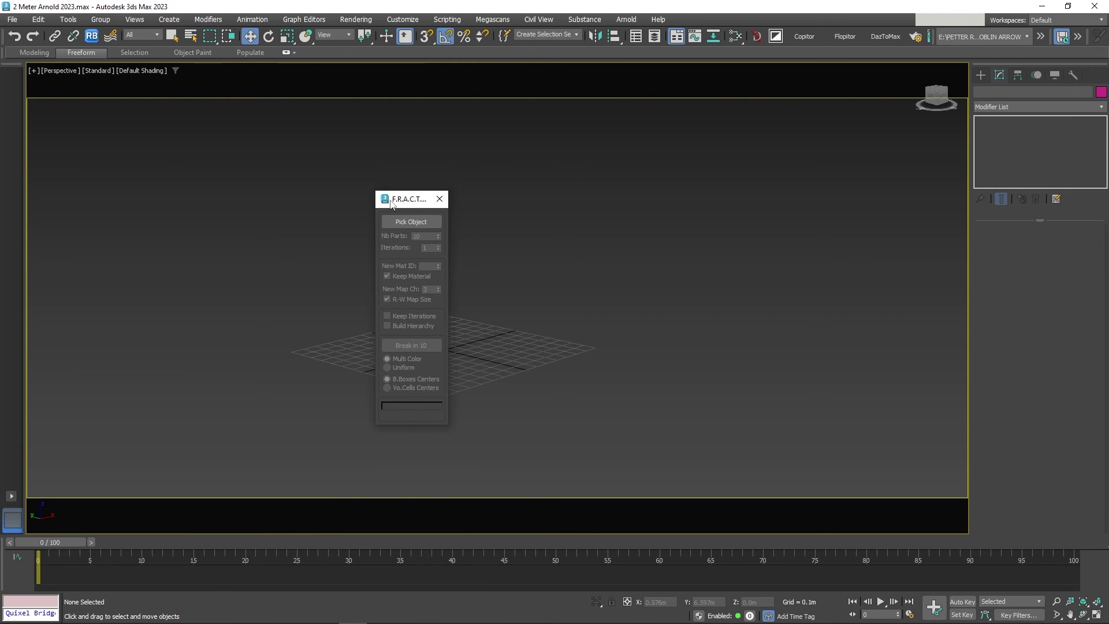